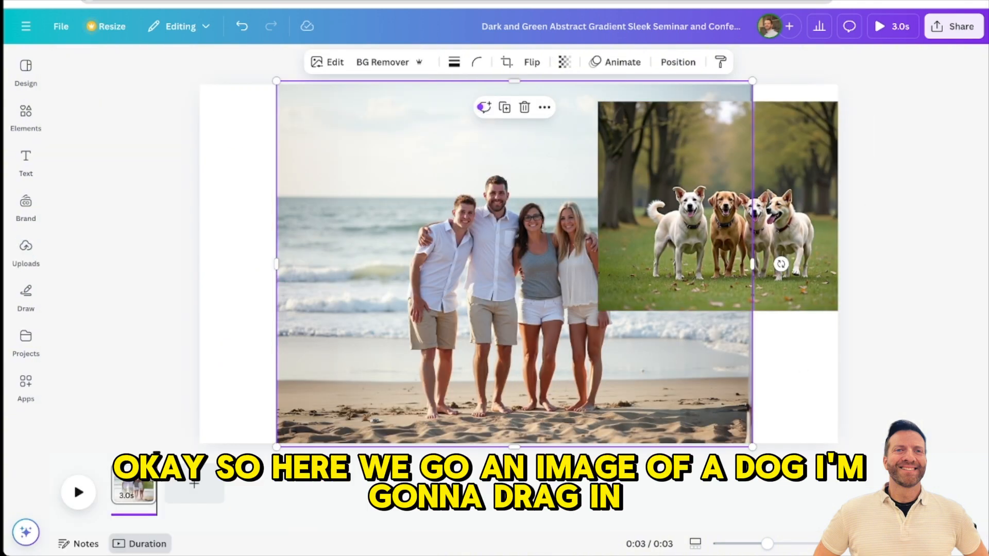
Add the Charlie Brown, palm tree and bus images, arranging them in the page's lower-right, lower-left and upper-left corners.
left_click_drag(926, 406, 767, 366)
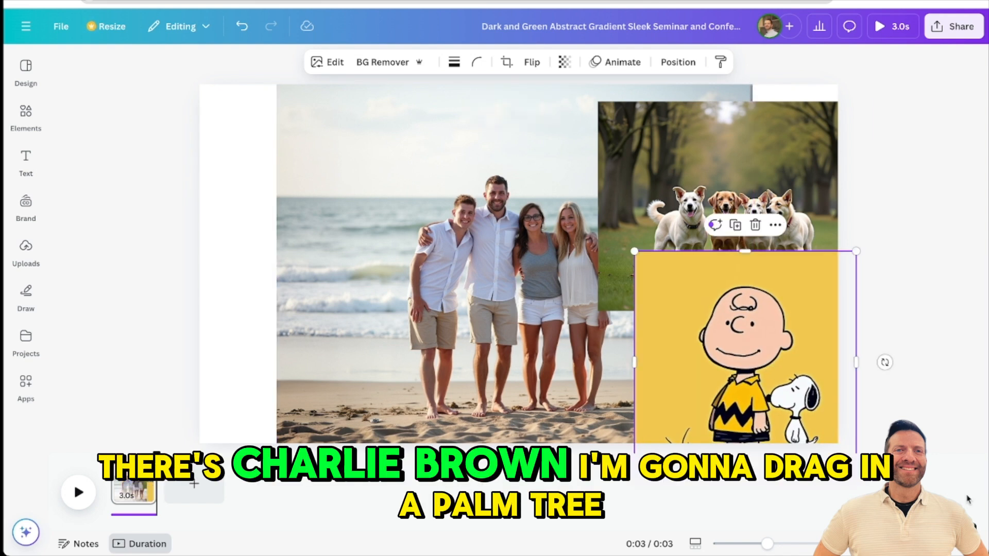
left_click_drag(750, 495, 411, 383)
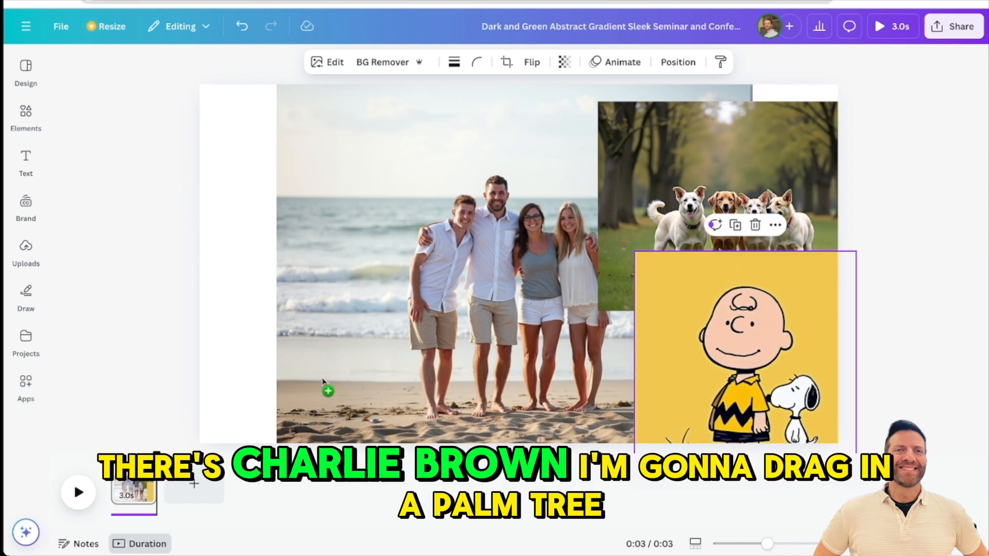
left_click_drag(250, 388, 242, 387)
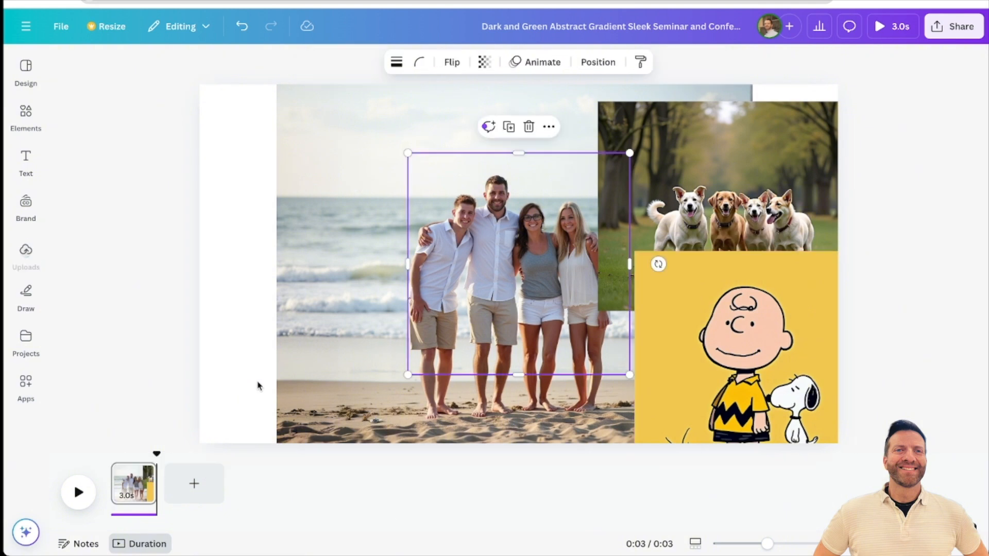
left_click_drag(486, 313, 174, 412)
left_click_drag(794, 303, 542, 278)
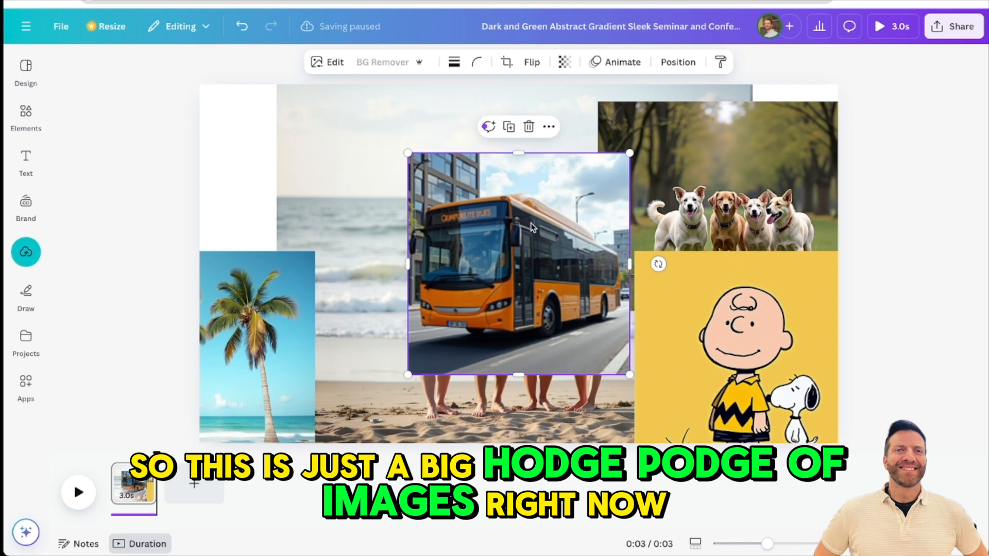
left_click_drag(531, 224, 405, 153)
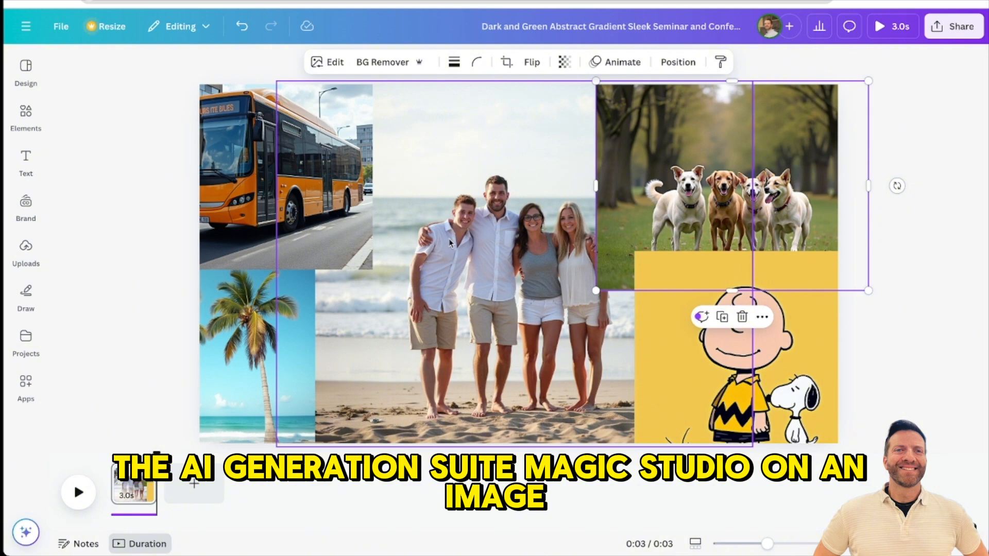
Shift the beach group photo slightly and start Magic Grab from its Magic Studio editing tools.
left_click(461, 246)
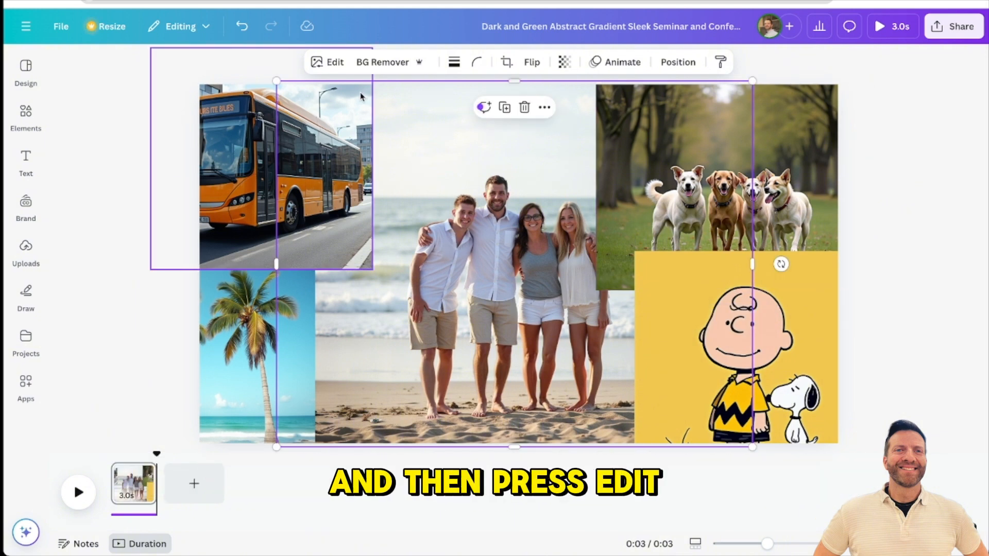
left_click(335, 62)
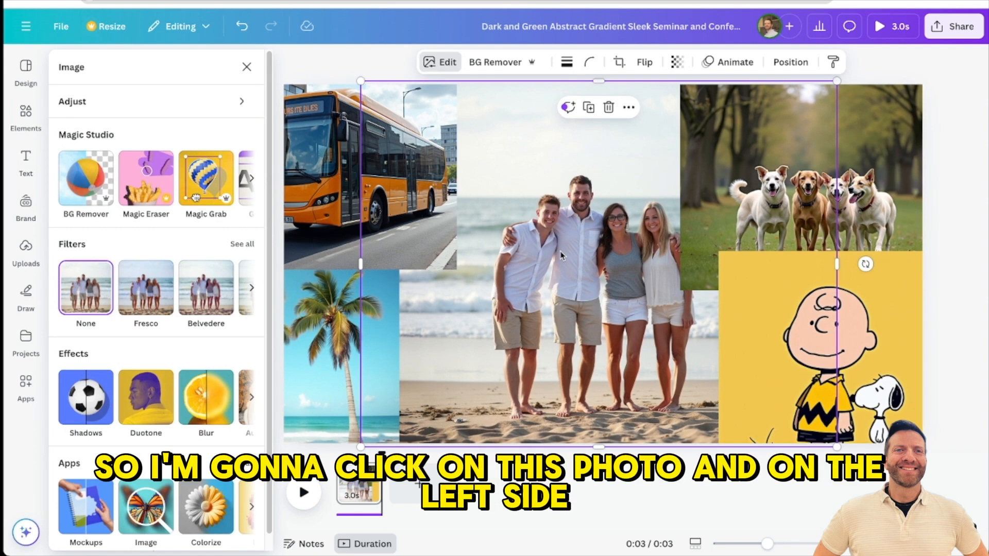
left_click_drag(570, 258, 530, 247)
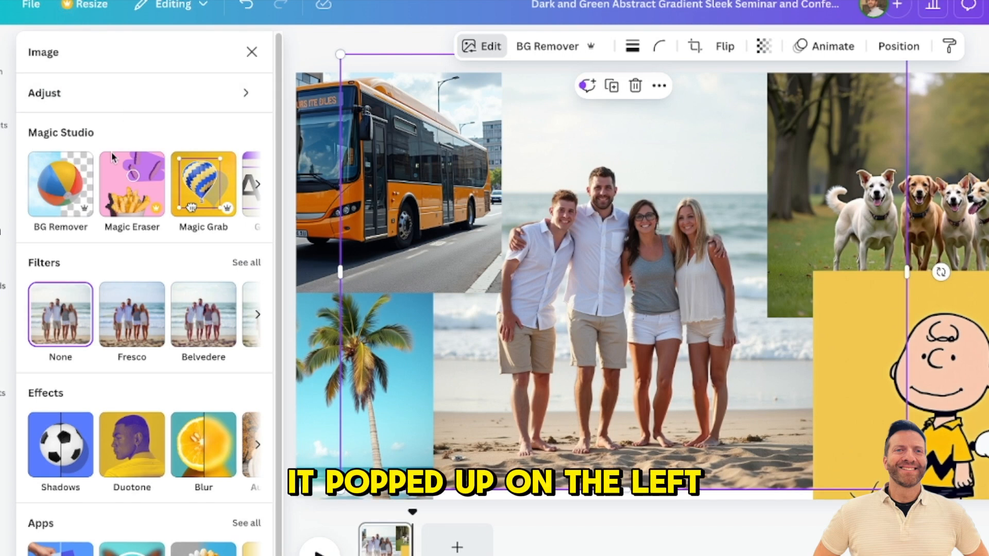
left_click(263, 189)
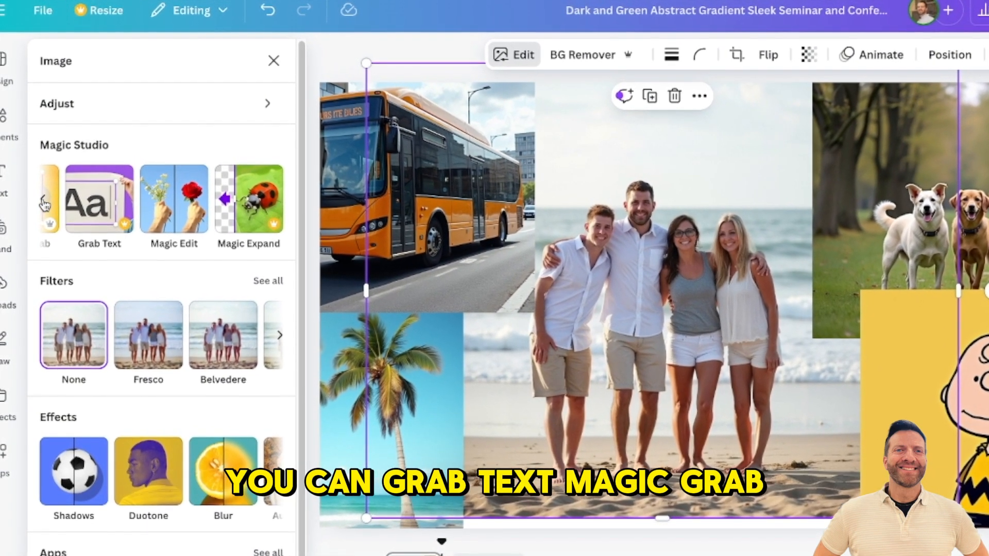
left_click(43, 199)
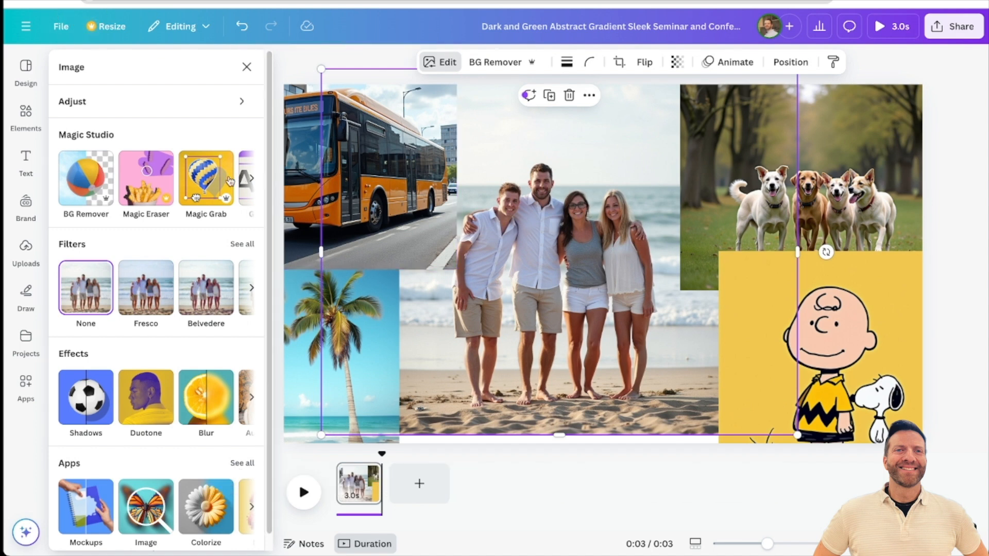
left_click(206, 178)
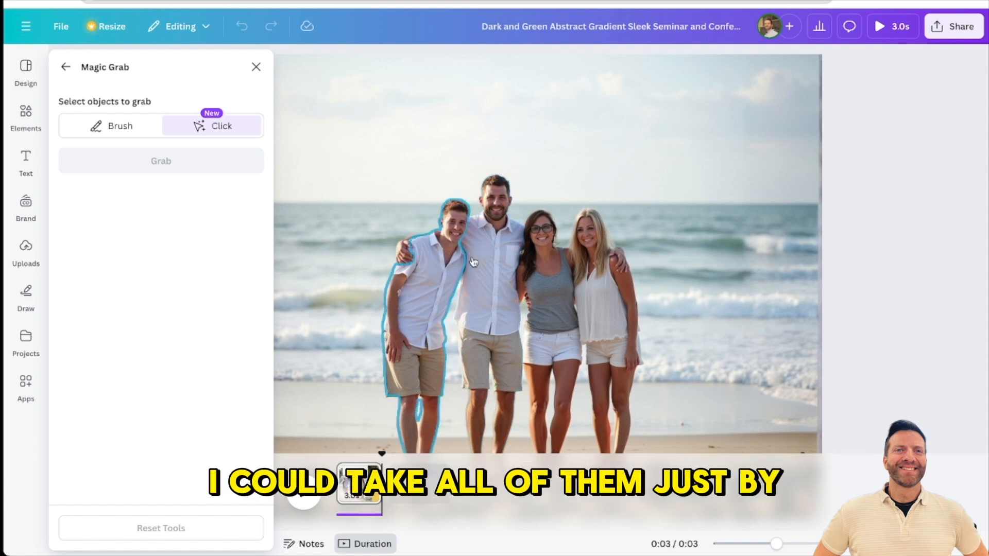
Select all four people in the beach photo as objects to grab.
left_click(435, 266)
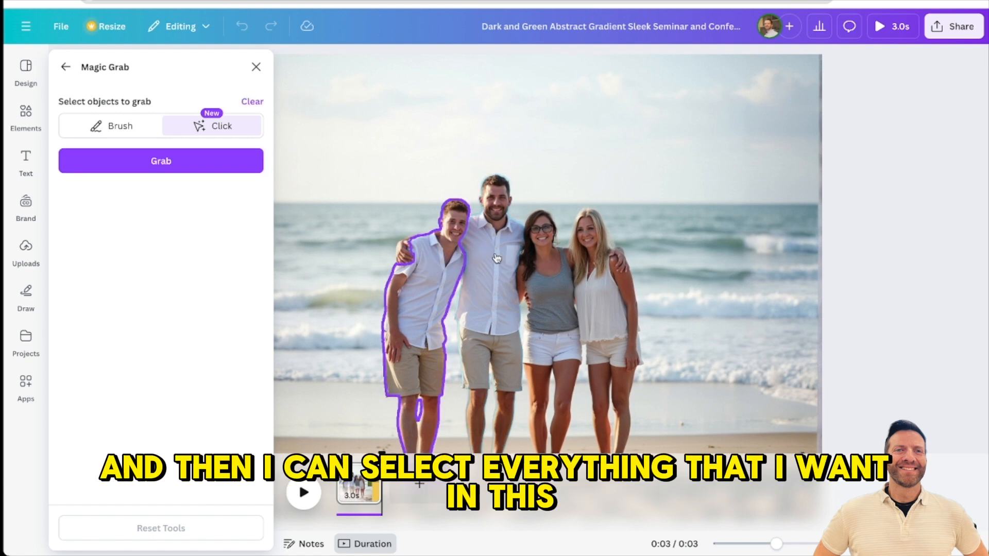
left_click(496, 262, "shift")
left_click(548, 279, "shift")
left_click(610, 281, "shift")
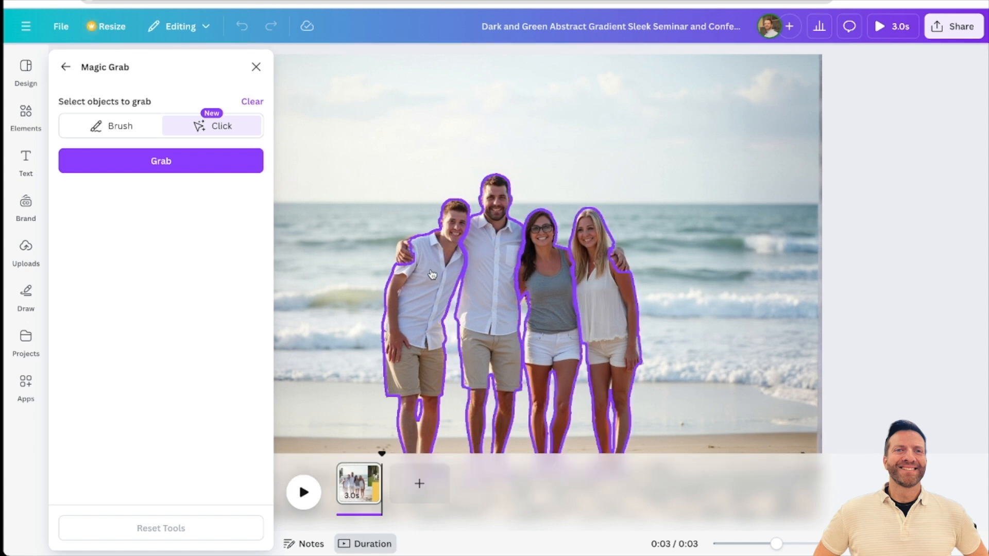
Deselect all four people in the beach photo.
left_click(457, 273)
left_click(492, 256)
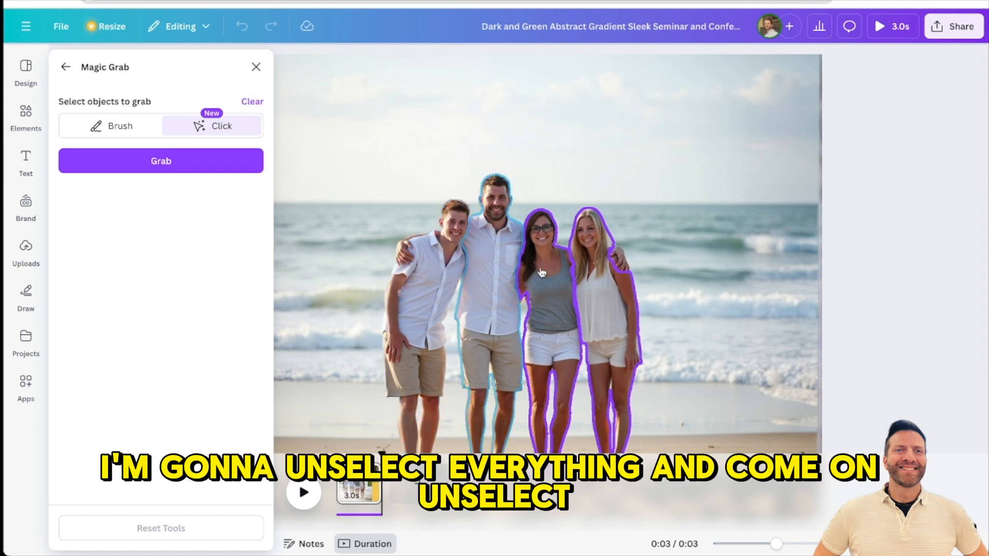
left_click(547, 278)
left_click(612, 285)
left_click(613, 284)
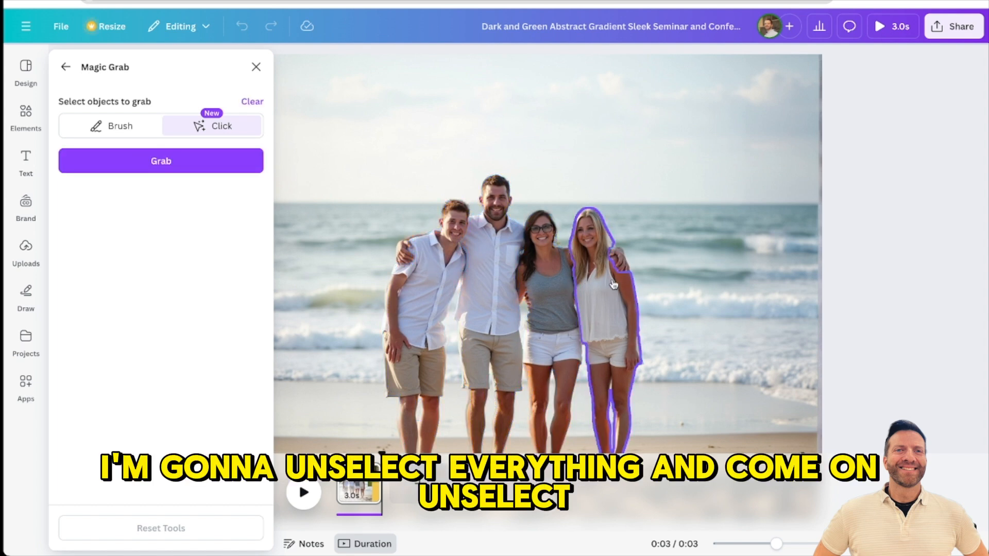
left_click(593, 293)
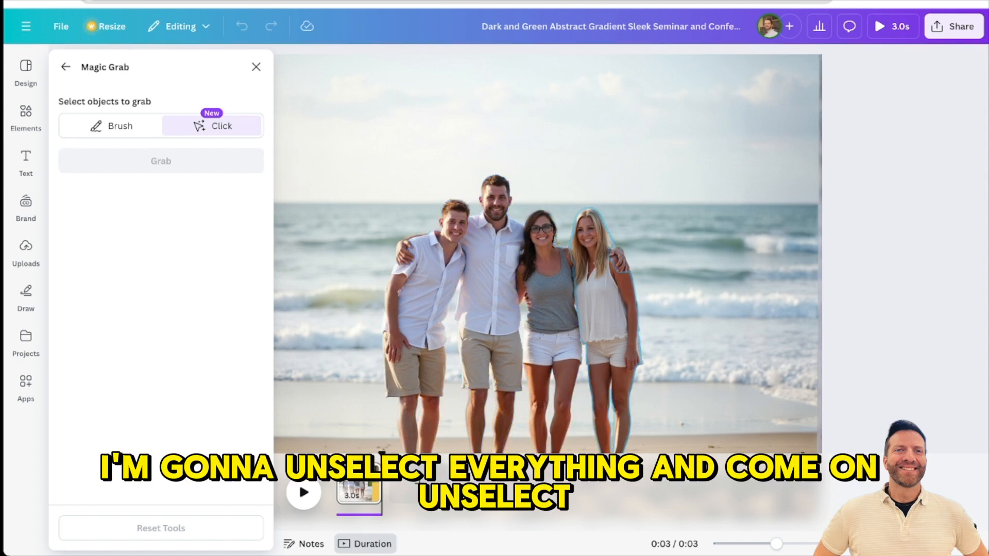
Grab only the leftmost man out of the beach photo and move him left, away from the group.
left_click(415, 278)
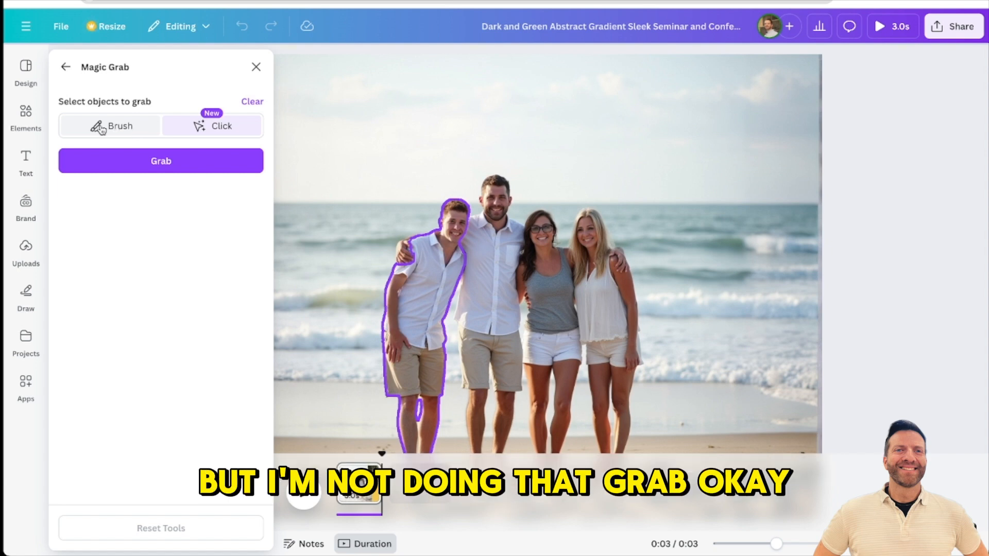
left_click(186, 162)
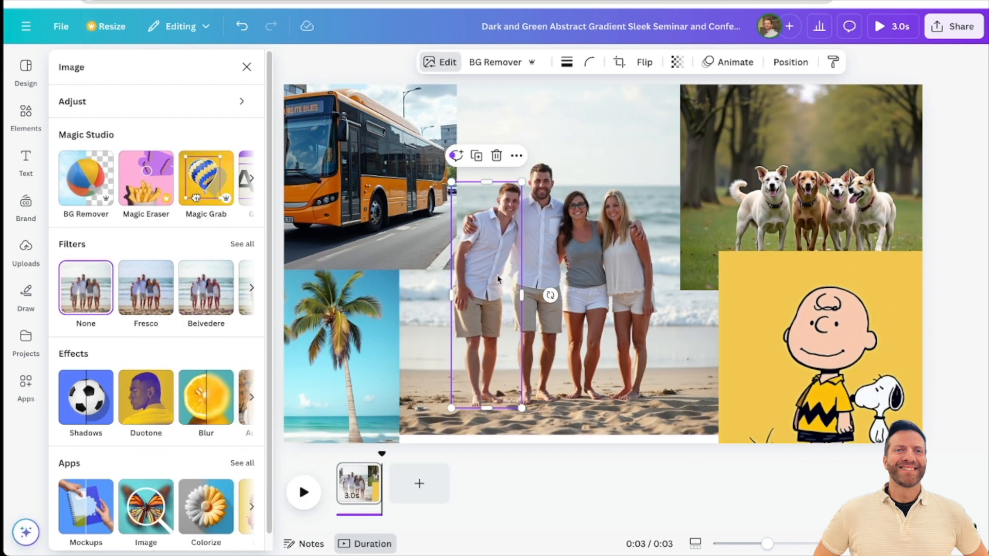
left_click_drag(498, 279, 459, 269)
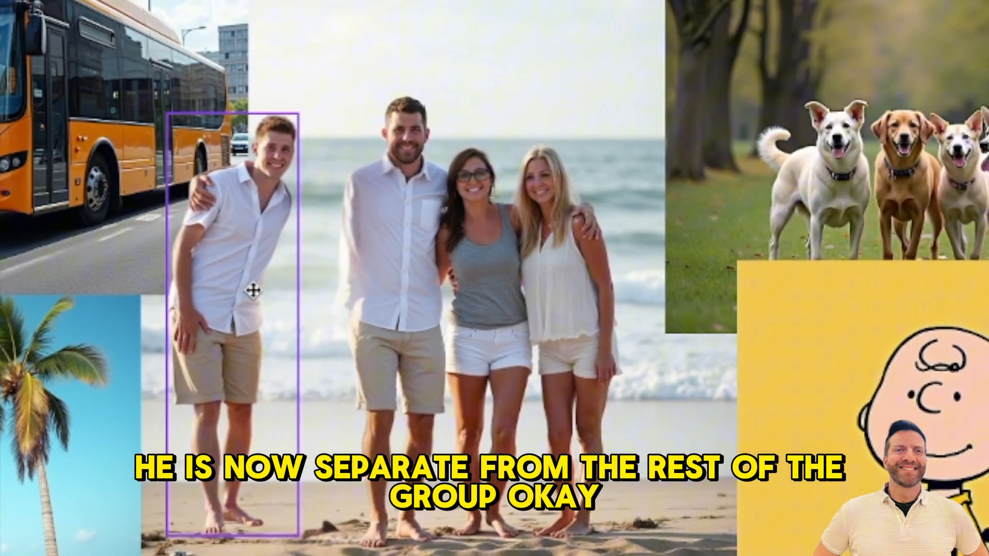
left_click_drag(253, 291, 350, 278)
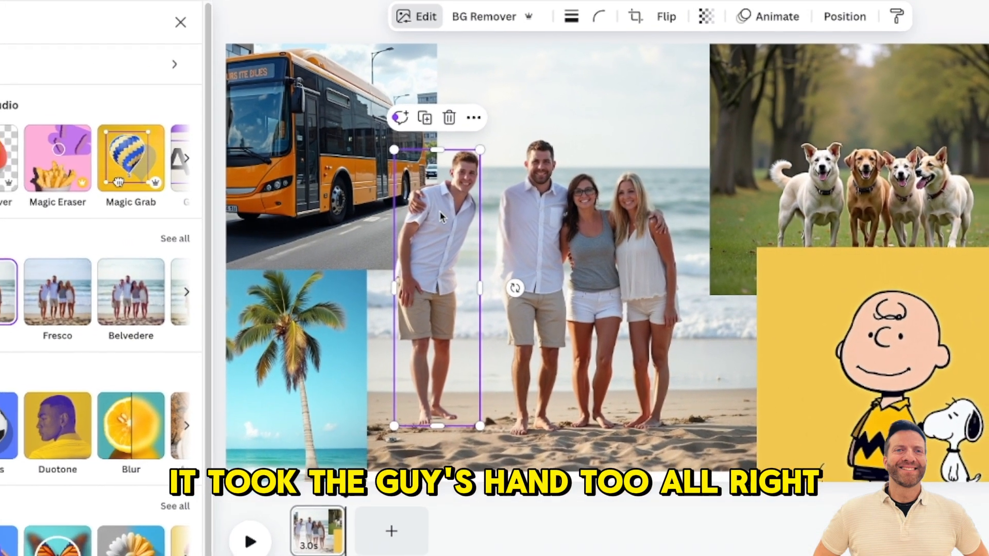
left_click_drag(411, 212, 426, 233)
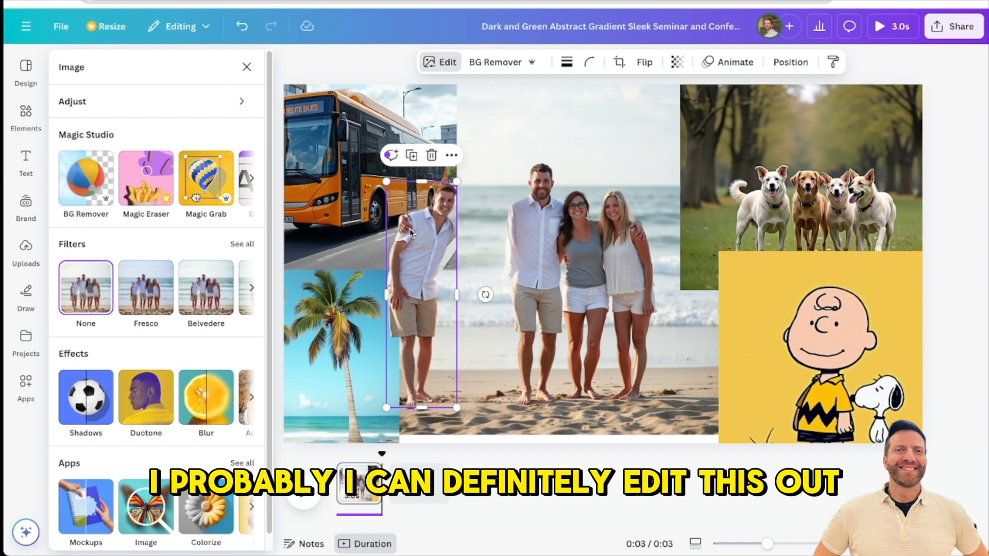
left_click_drag(427, 254, 433, 254)
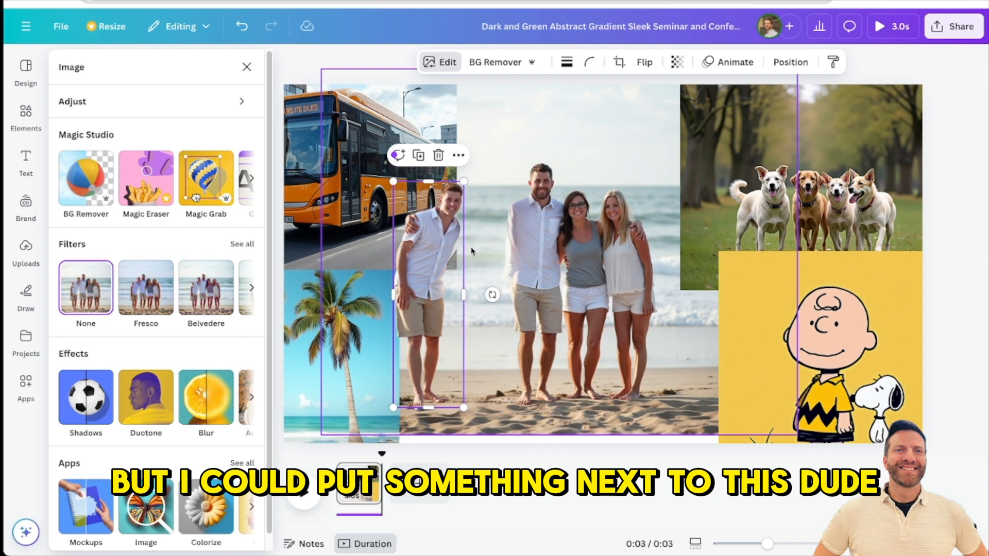
left_click_drag(444, 255, 408, 255)
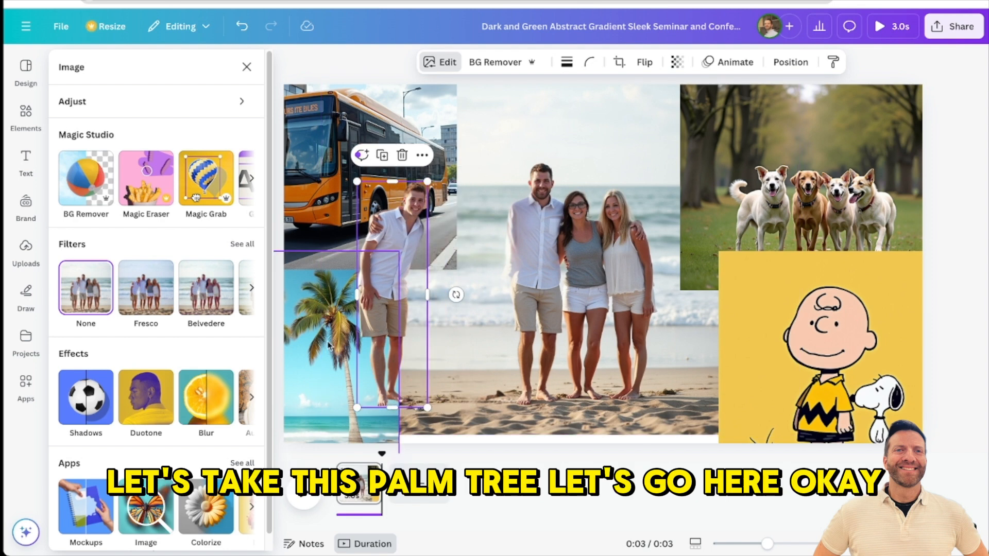
Move the palm tree image over the beach photo, extract its left palm with Magic Grab and place it beside the separated man.
left_click_drag(329, 345, 628, 256)
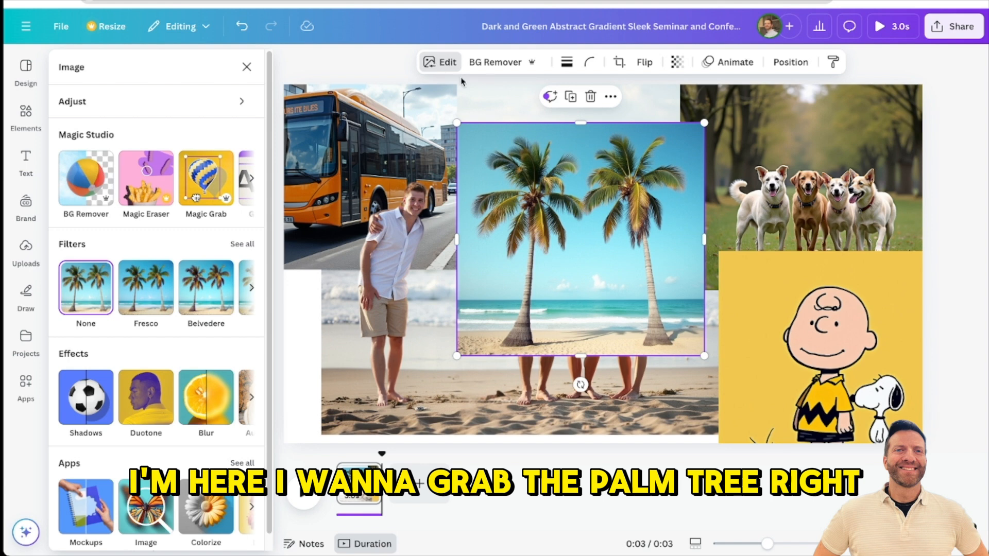
left_click(446, 69)
left_click(329, 62)
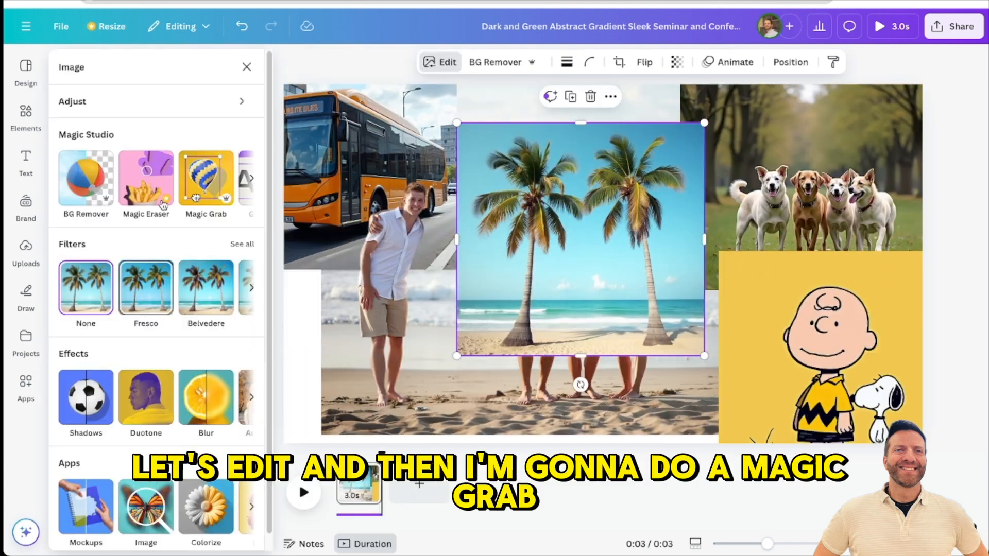
left_click(208, 191)
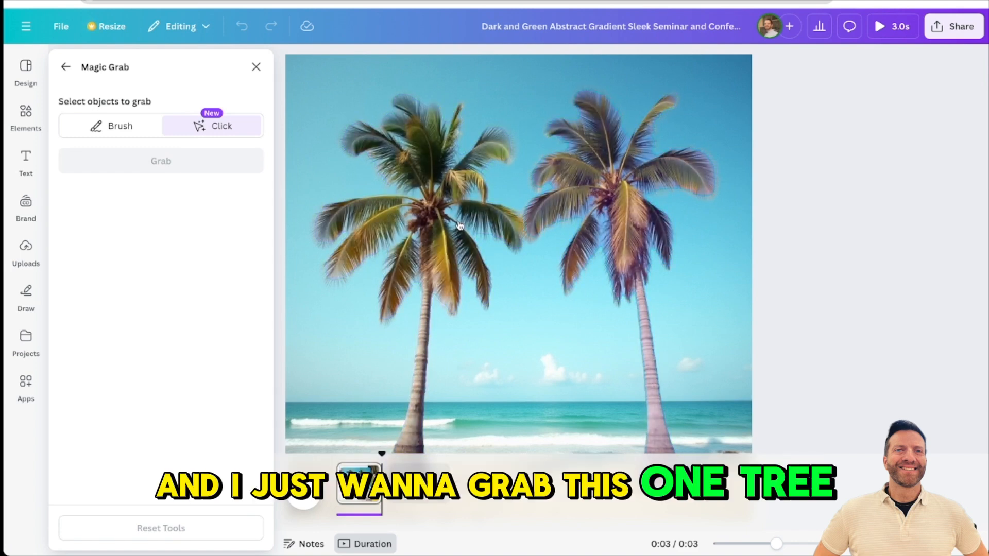
left_click(433, 229)
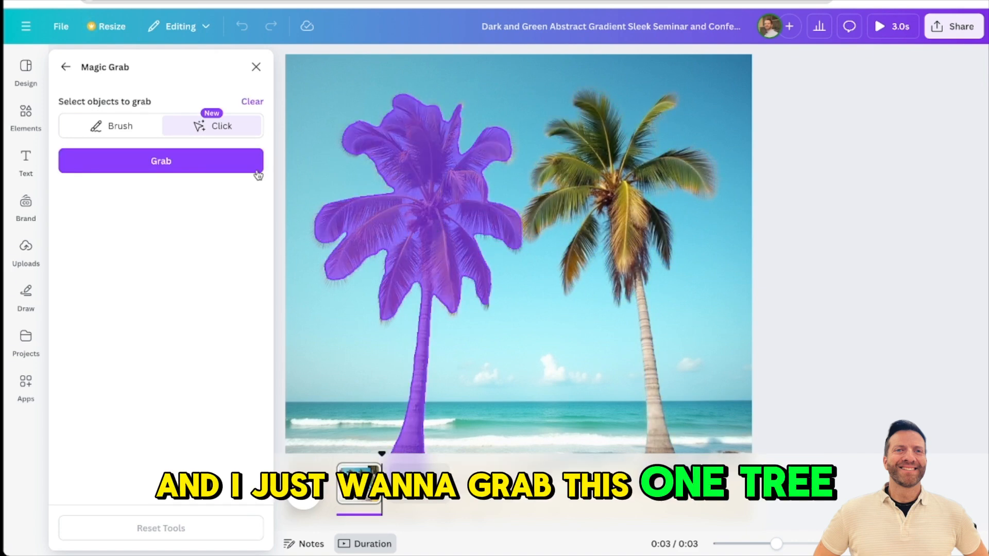
left_click(180, 160)
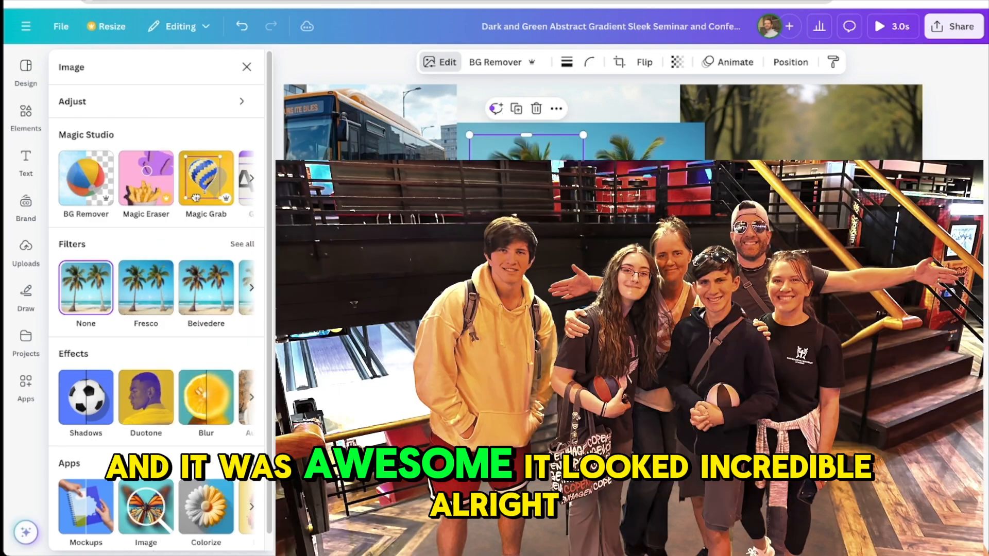
left_click_drag(526, 217, 485, 239)
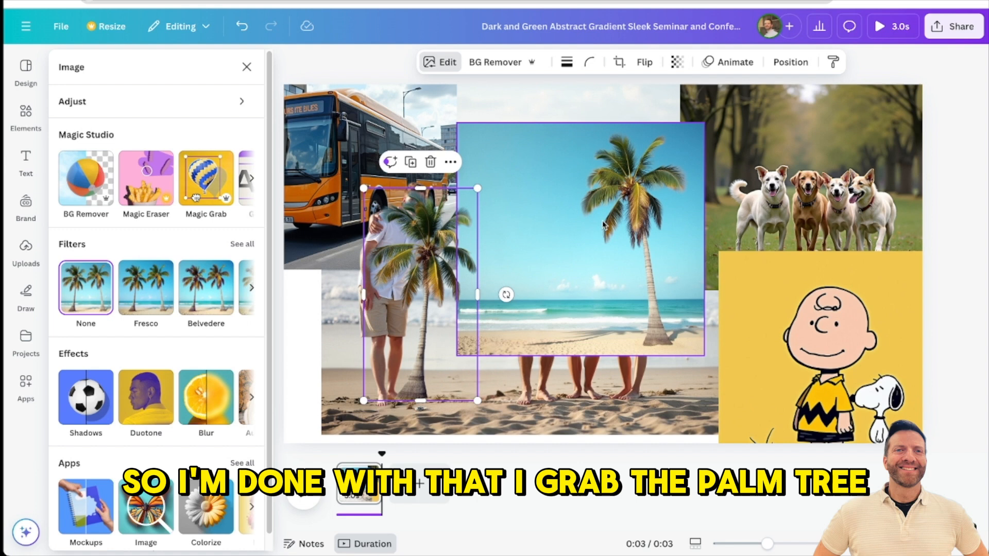
Move the leftover palm image to the page's lower-left corner, then enlarge the extracted palm and stand it between the separated man and the group.
left_click_drag(600, 226, 260, 388)
left_click(416, 272)
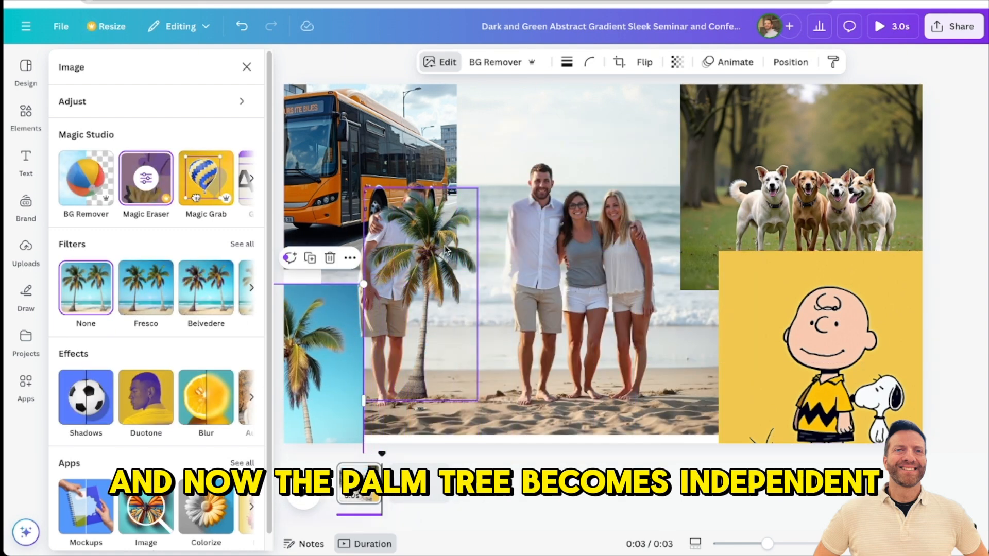
left_click_drag(472, 238, 515, 232)
left_click_drag(520, 182, 607, 23)
left_click_drag(512, 222, 504, 203)
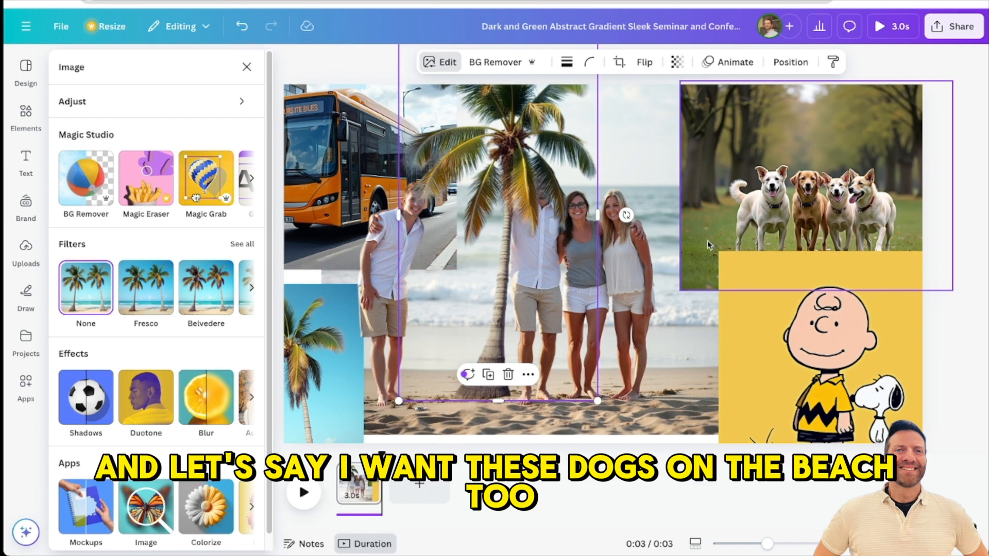
Move the dogs photo over the beach, remove its background, enlarge the dogs and place them on the sand before the group.
left_click_drag(772, 203, 538, 274)
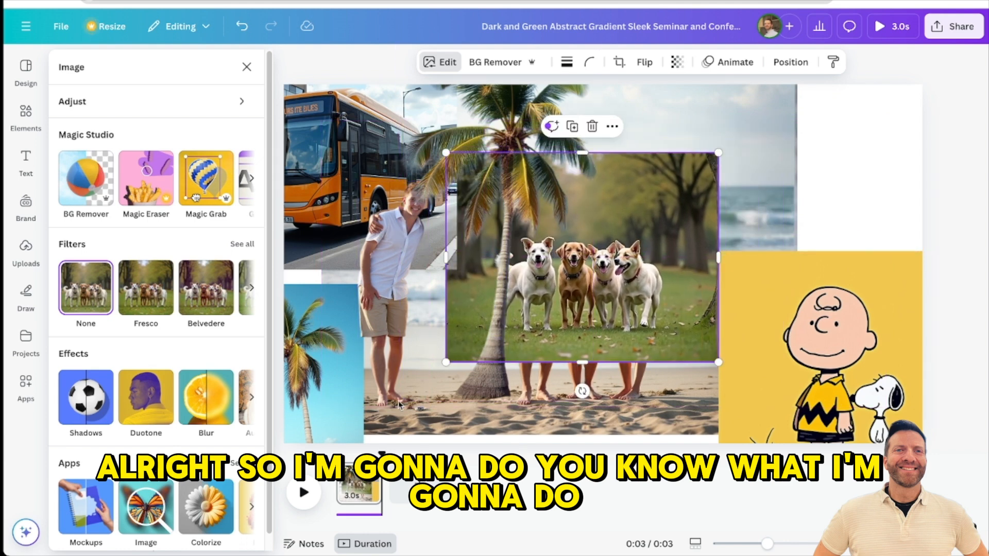
left_click_drag(624, 279, 640, 306)
left_click(497, 63)
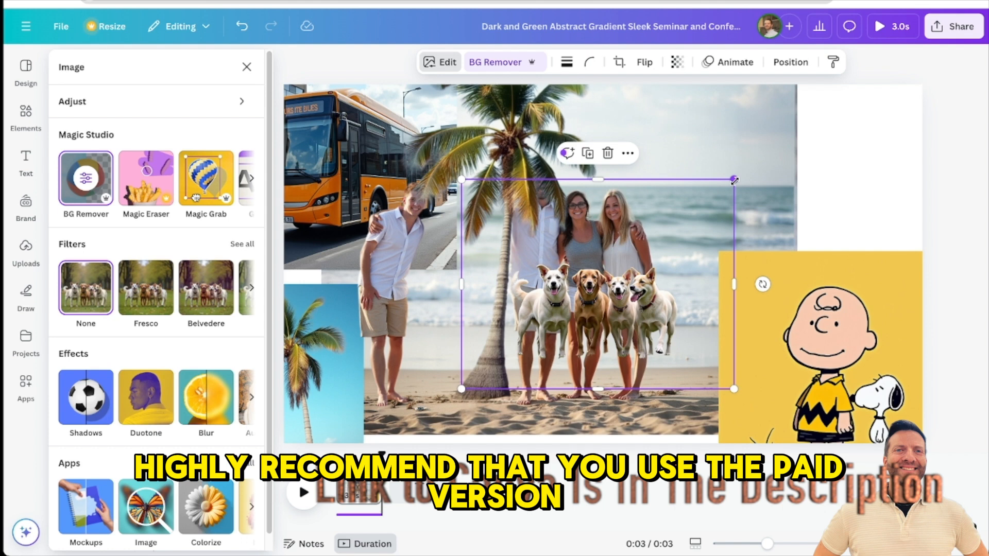
left_click_drag(809, 149, 833, 135)
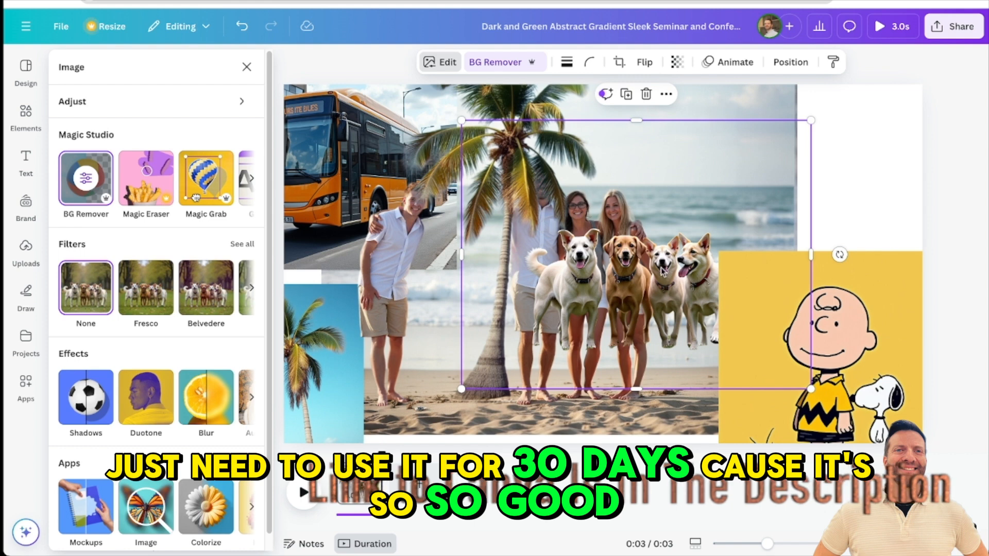
left_click_drag(617, 284, 665, 260)
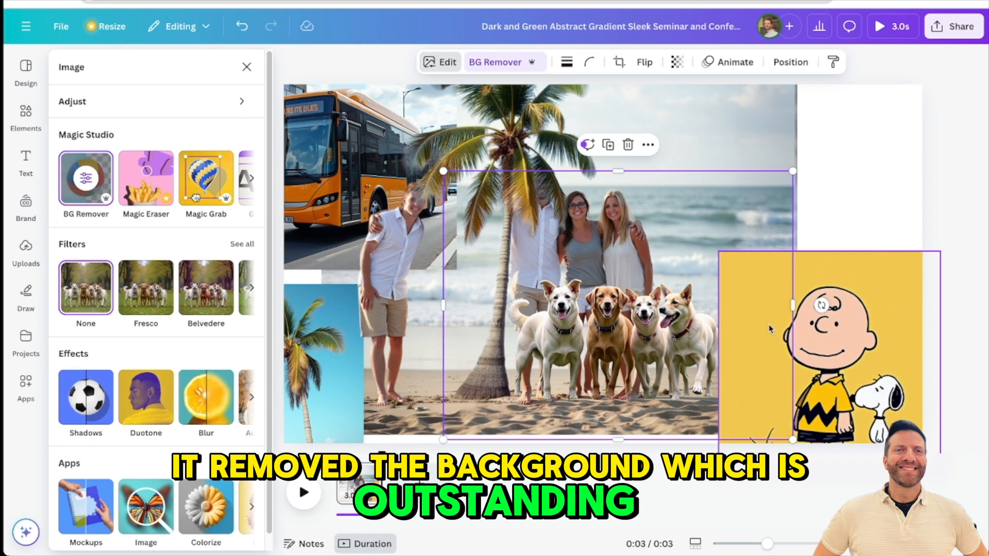
Move the cartoon image mostly off the page's right edge, then shift the dogs right and shrink them slightly on the sand.
left_click_drag(772, 330, 786, 326)
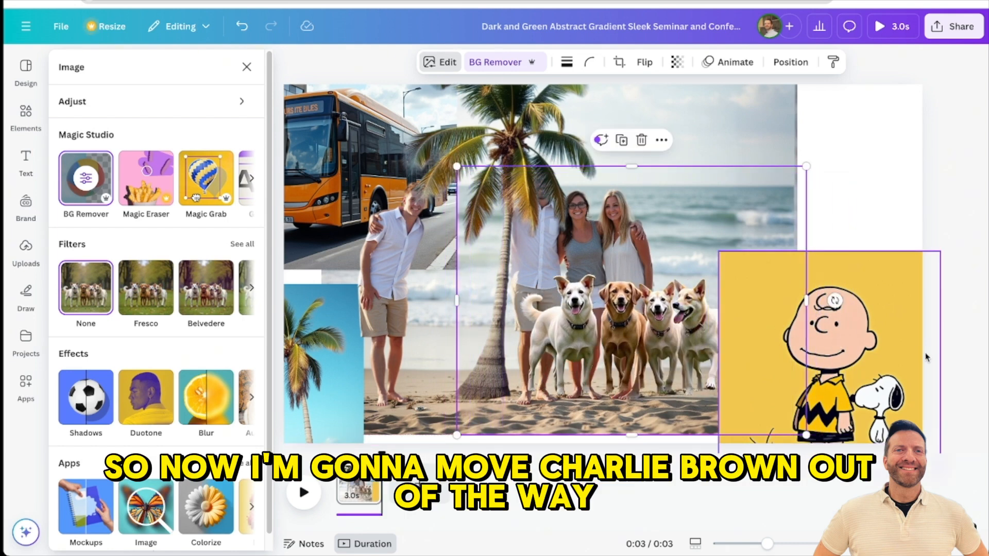
left_click_drag(839, 367, 918, 383)
left_click_drag(620, 343, 661, 357)
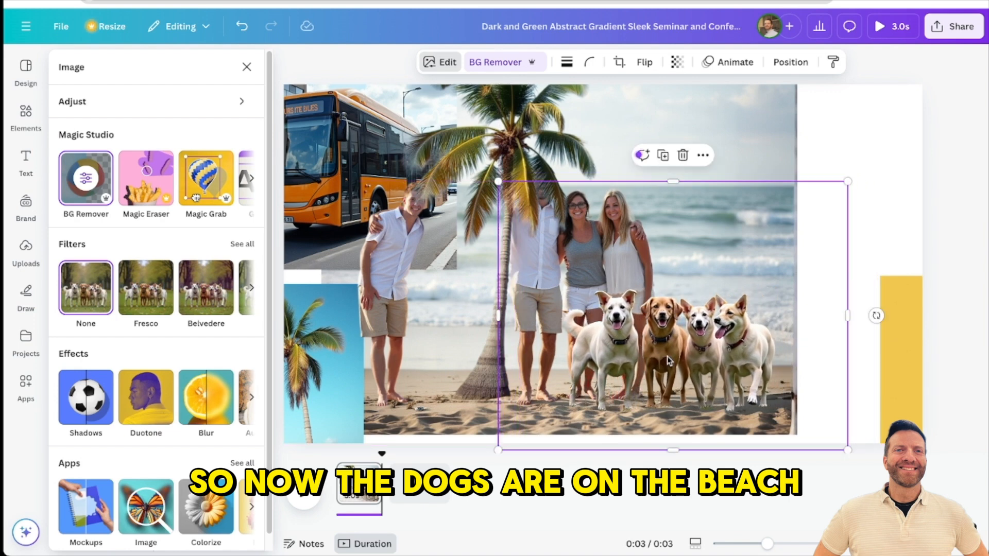
left_click_drag(847, 182, 823, 212)
Delete the separated man and the leftover palm tree image from the page.
left_click_drag(383, 257, 449, 280)
key("Delete")
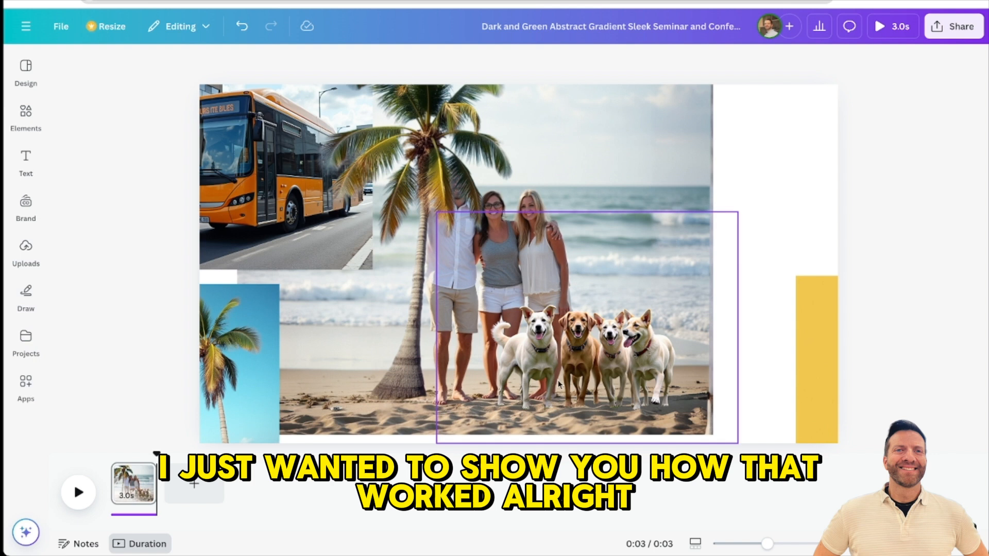
left_click(254, 196)
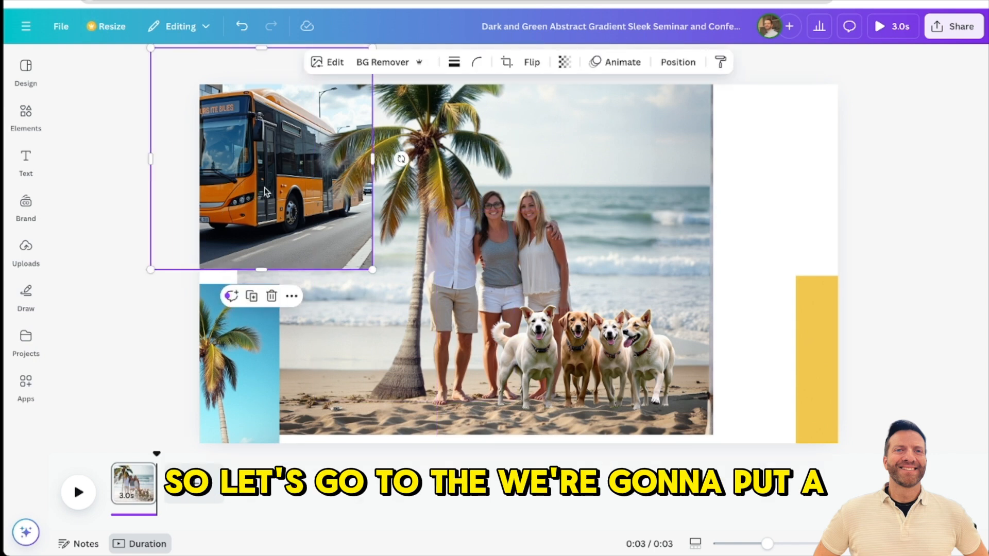
left_click(243, 368)
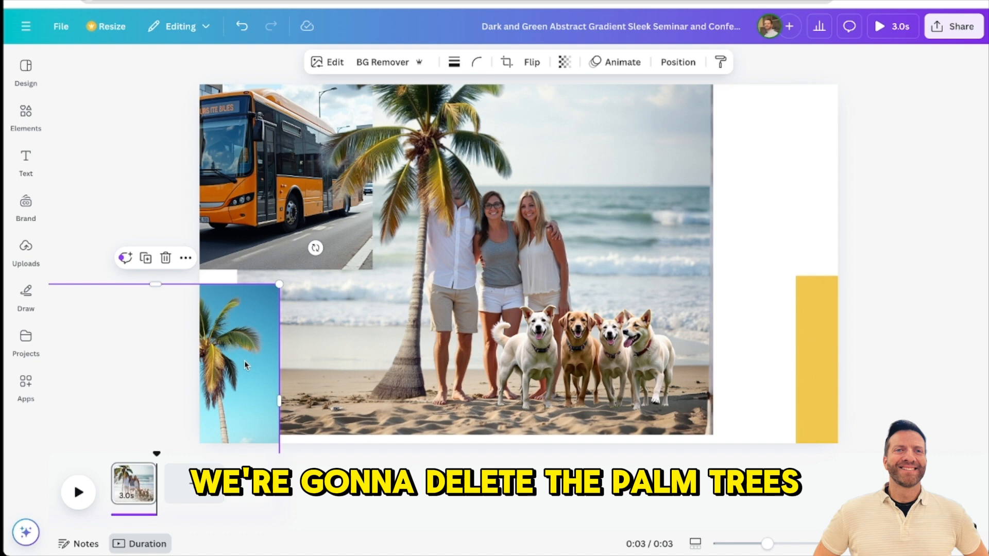
key("Delete")
Shift the beach photo slightly left and down, then lower the extracted palm so its fronds partly cover the man in the group.
left_click(284, 217)
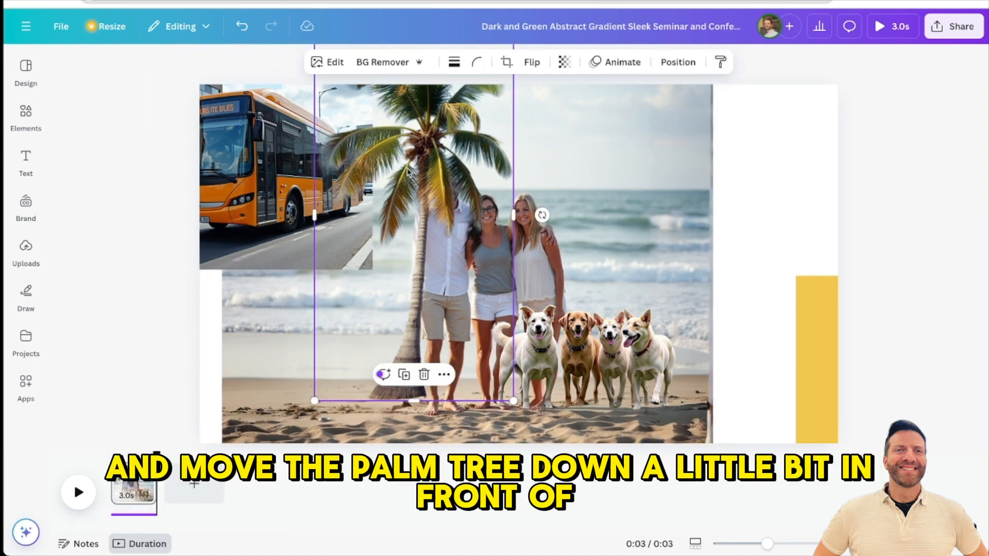
left_click_drag(407, 169, 397, 184)
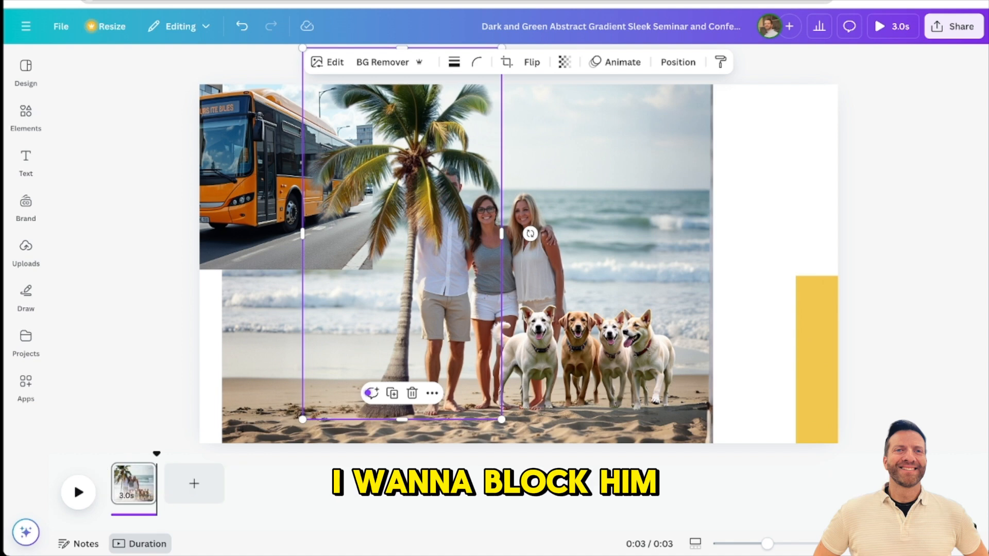
Move the bus photo onto the beach, extract the bus with Magic Grab and delete the leftover street background.
left_click(255, 178)
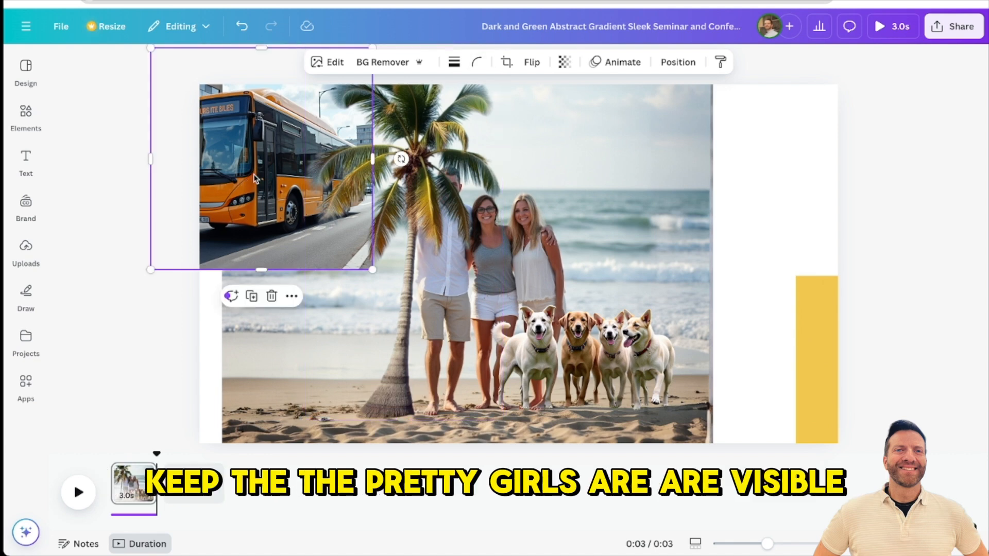
left_click_drag(255, 178, 322, 272)
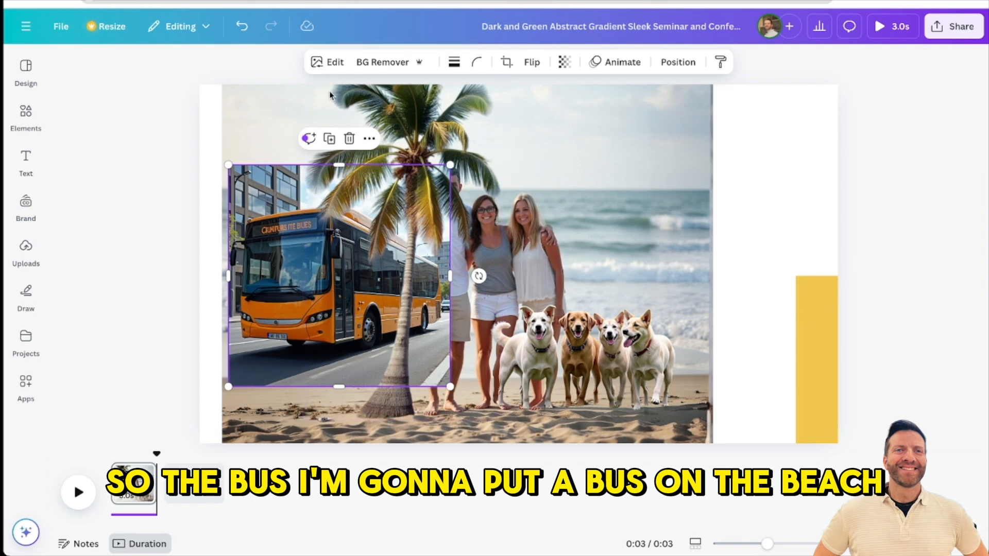
left_click(328, 61)
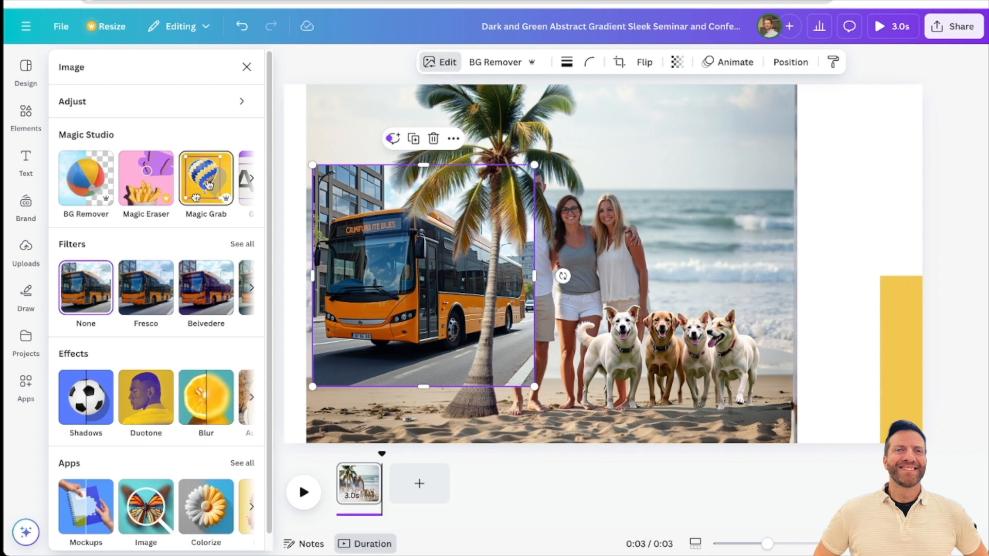
left_click(211, 181)
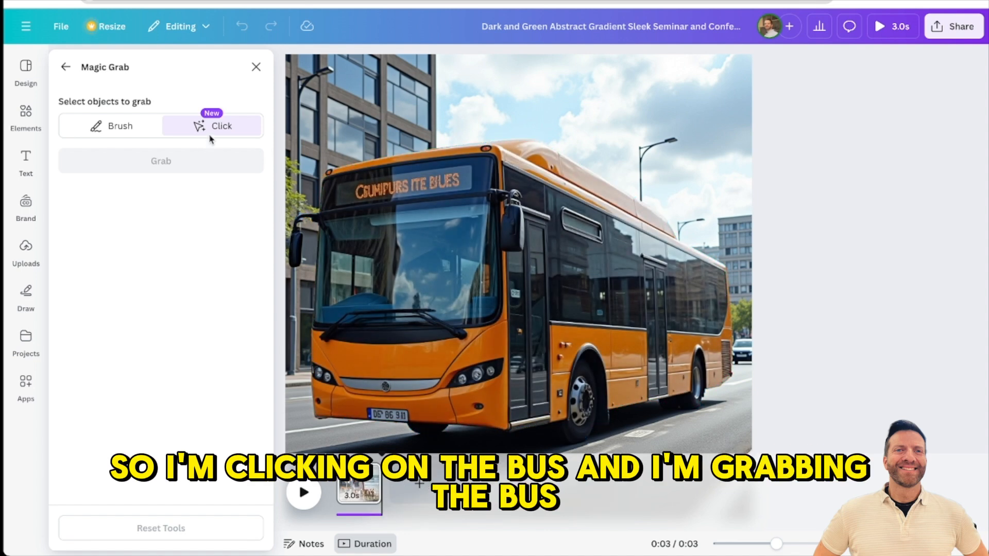
left_click(493, 254)
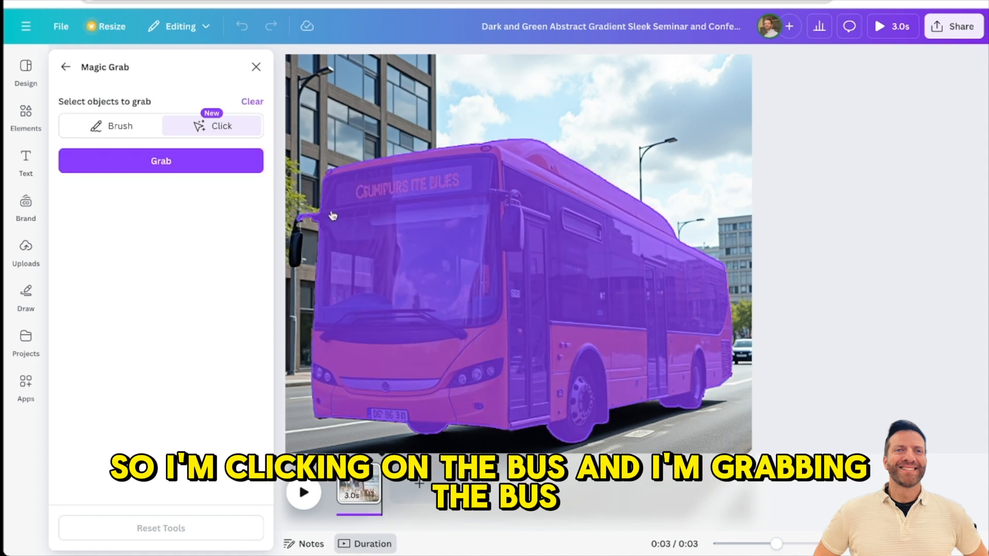
left_click(176, 164)
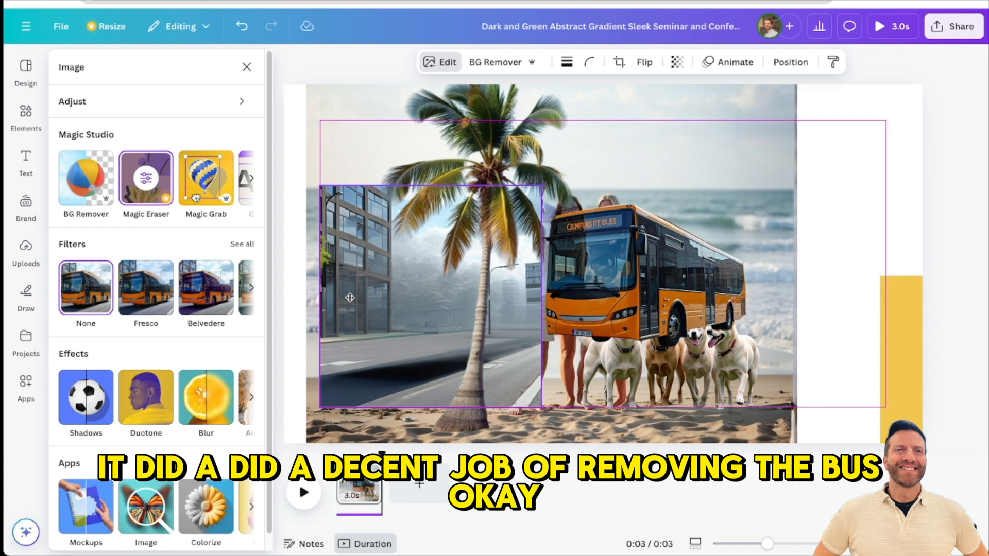
key("Delete")
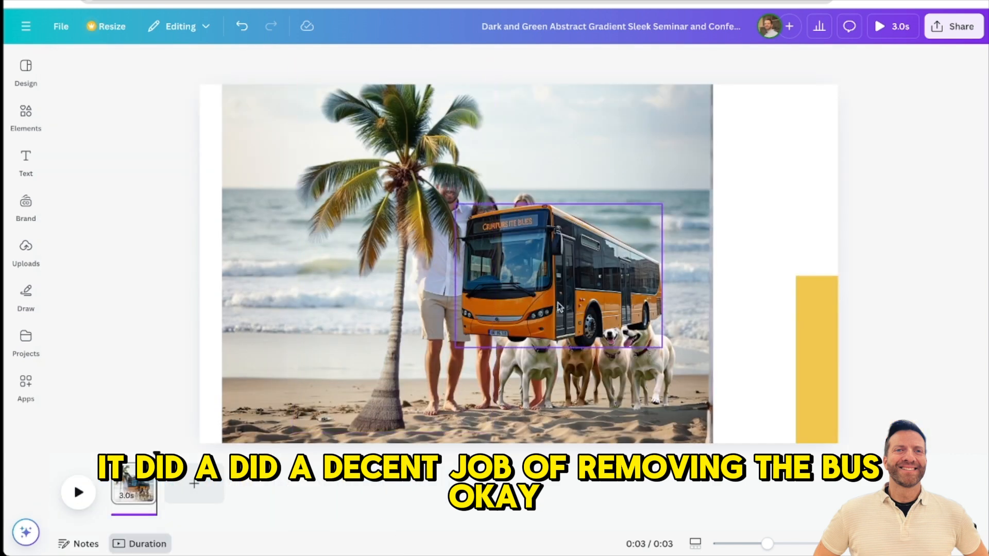
Enlarge the extracted bus and move it clear of the people, to the right edge of the beach photo.
left_click_drag(584, 303, 278, 320)
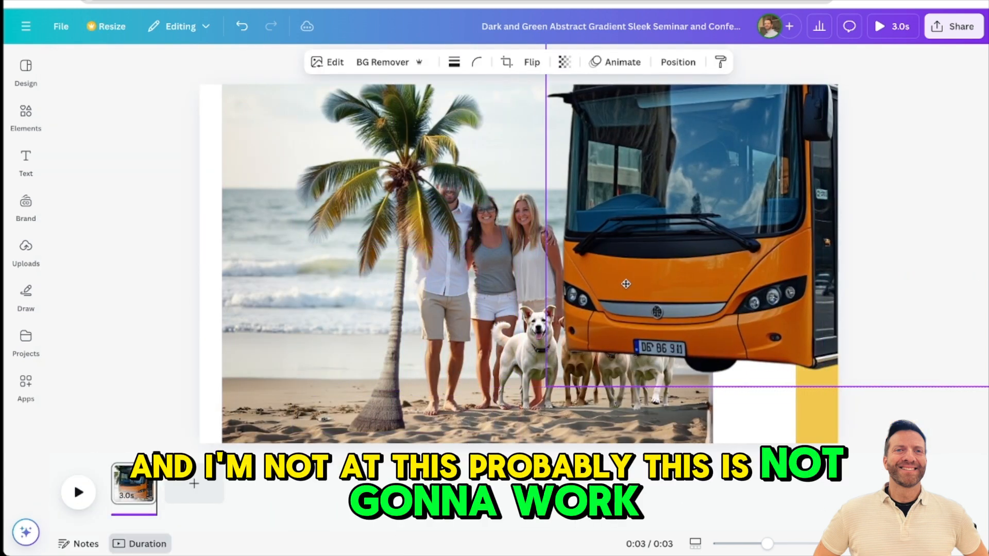
left_click_drag(626, 284, 547, 314)
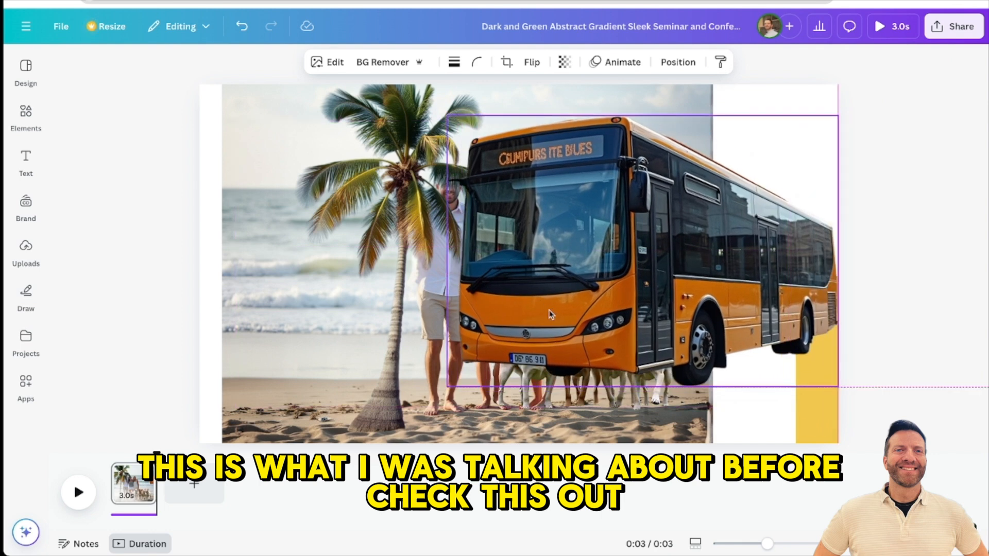
left_click_drag(632, 302, 614, 303)
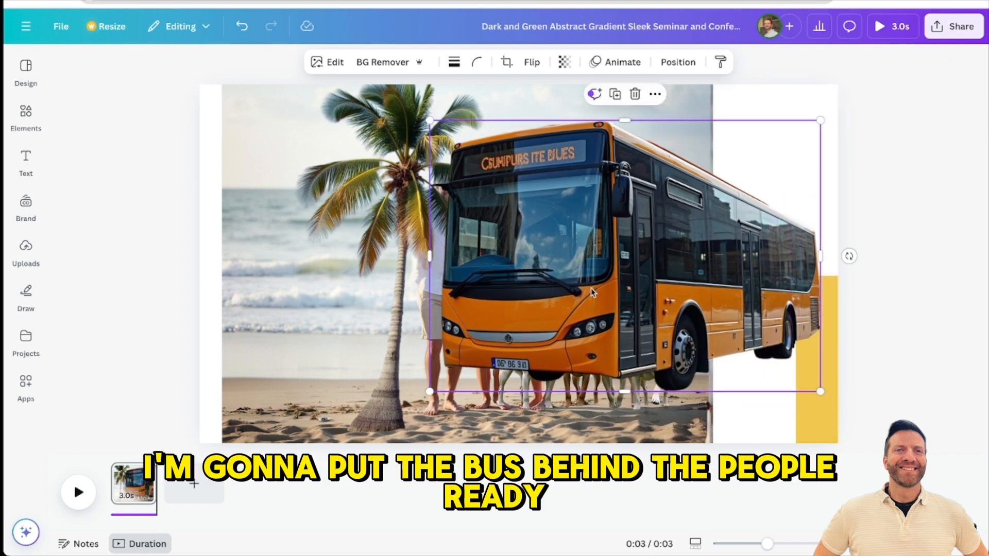
right_click(592, 290)
key("Escape")
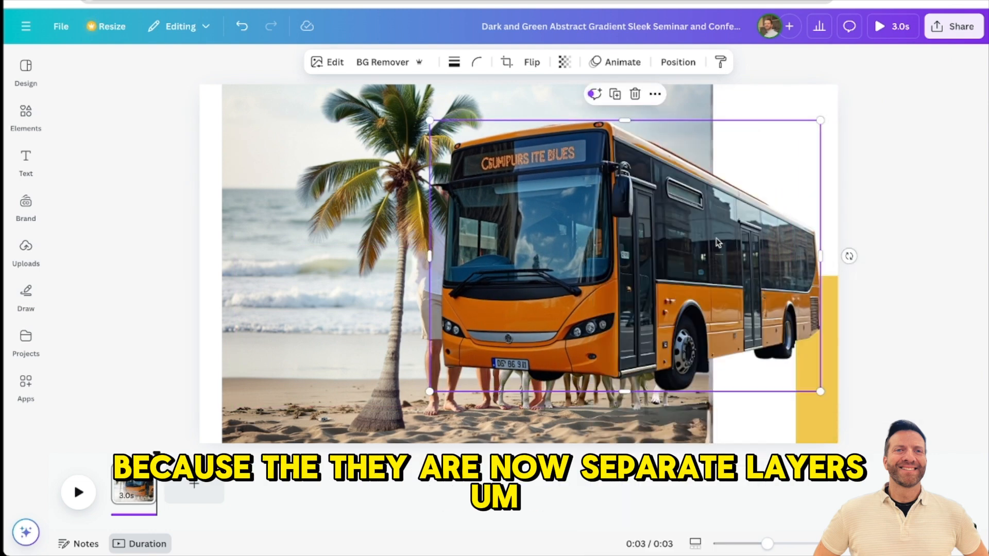
left_click_drag(586, 261, 813, 253)
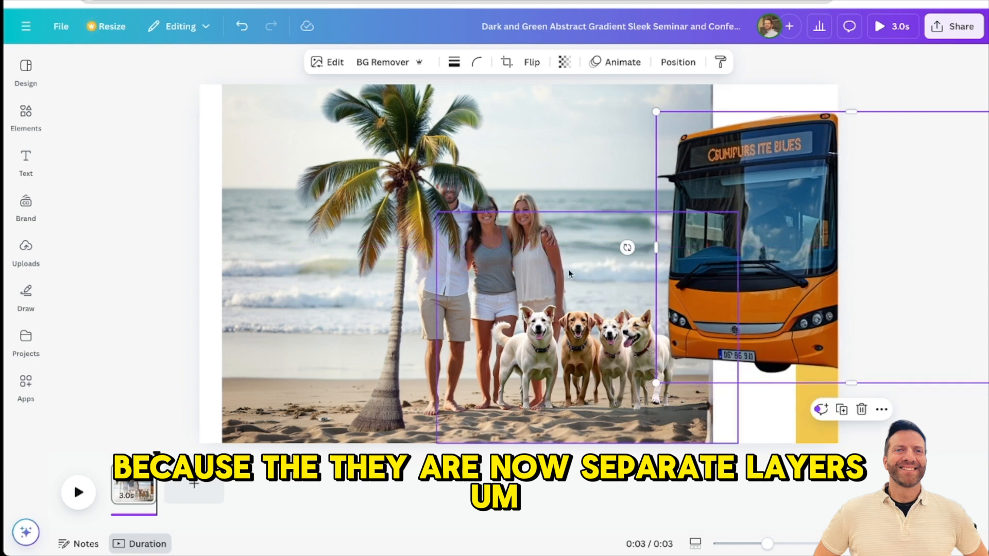
Select the beach photo behind the dogs and move it slightly right, so the group stands farther from the palm trunk.
left_click(547, 263)
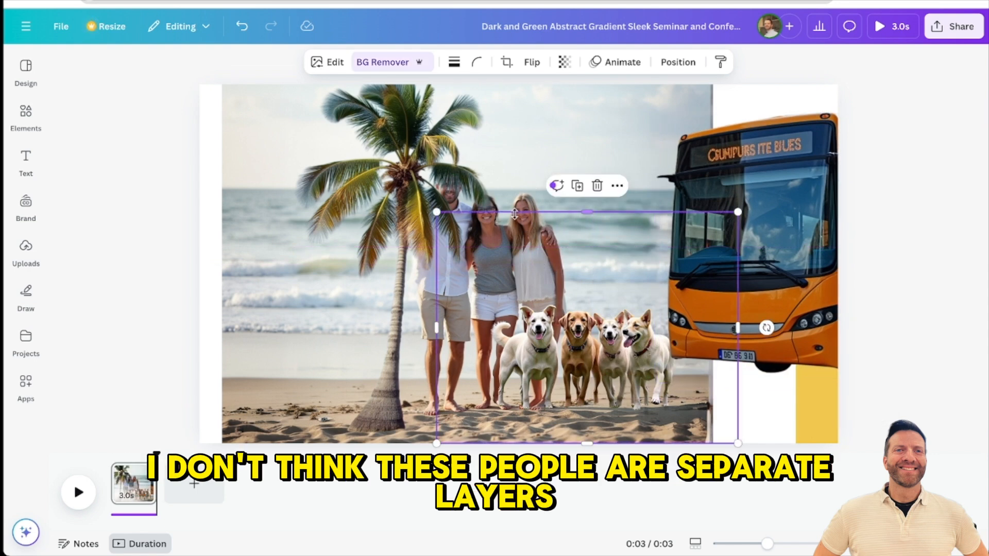
left_click(523, 202)
left_click(549, 268)
left_click(525, 199)
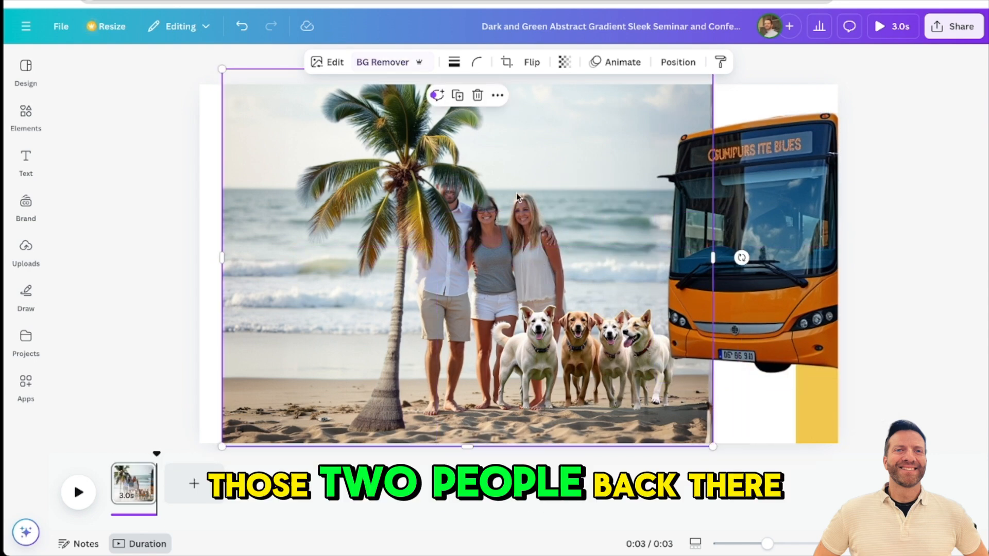
left_click_drag(567, 322, 592, 330)
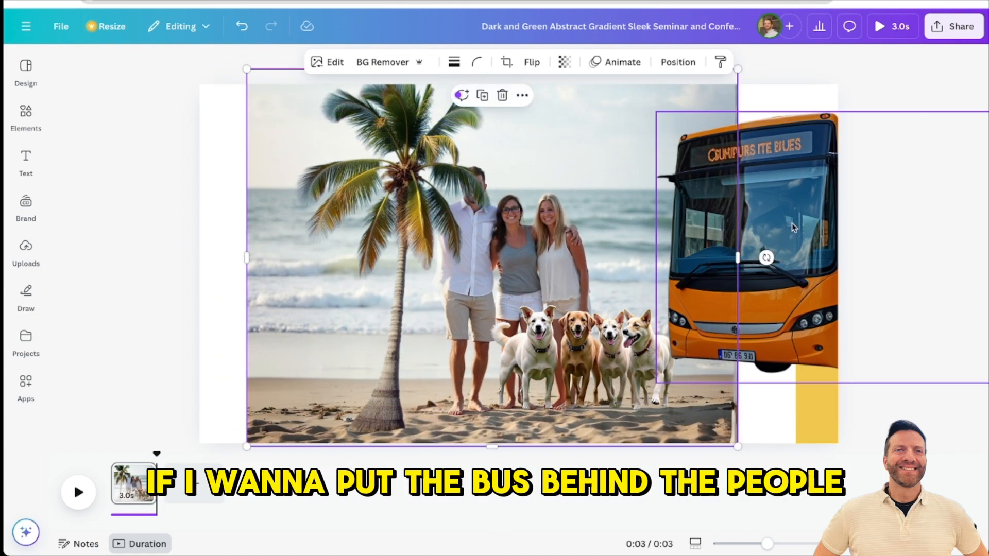
Extract all three people from the beach photo together with Magic Grab.
left_click(326, 62)
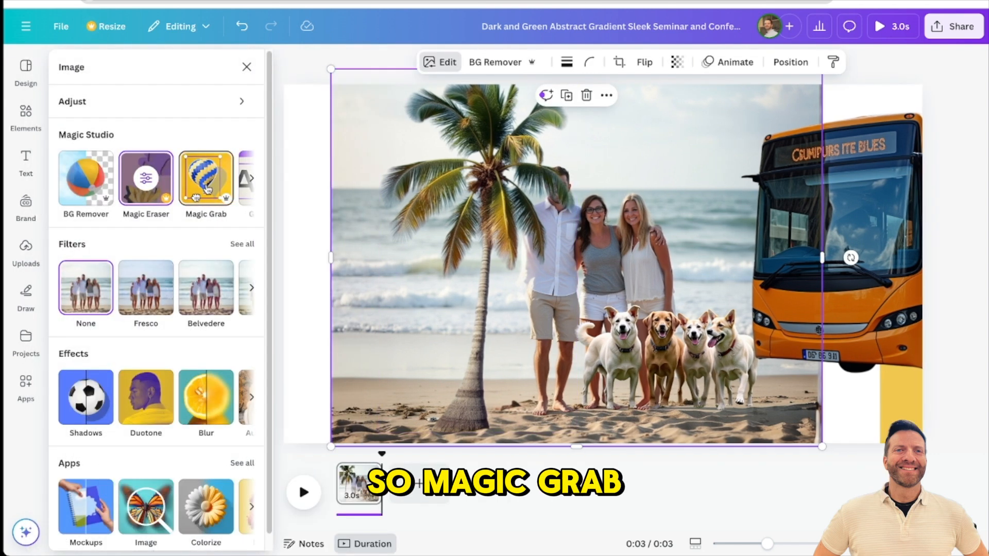
left_click(206, 189)
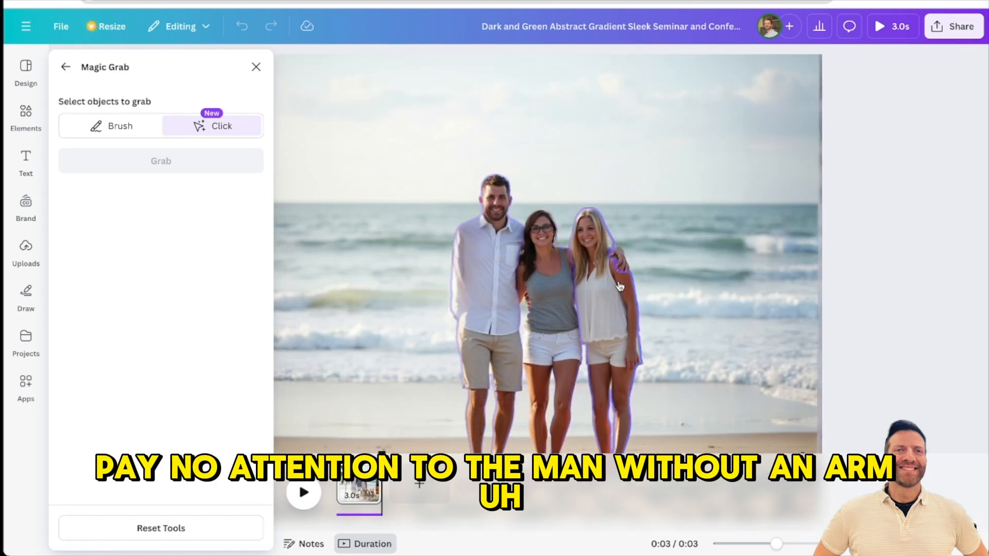
left_click(607, 284)
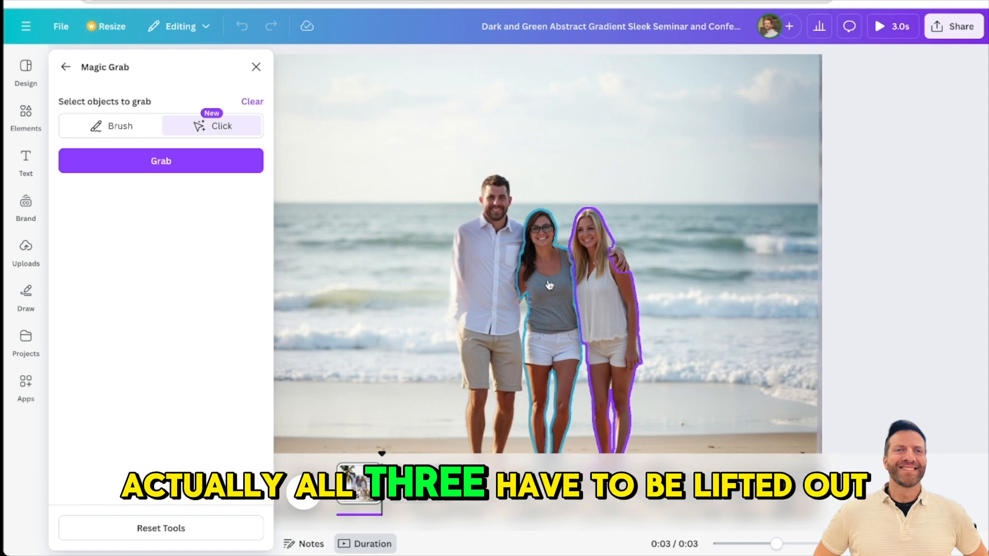
left_click(544, 278)
left_click(505, 271)
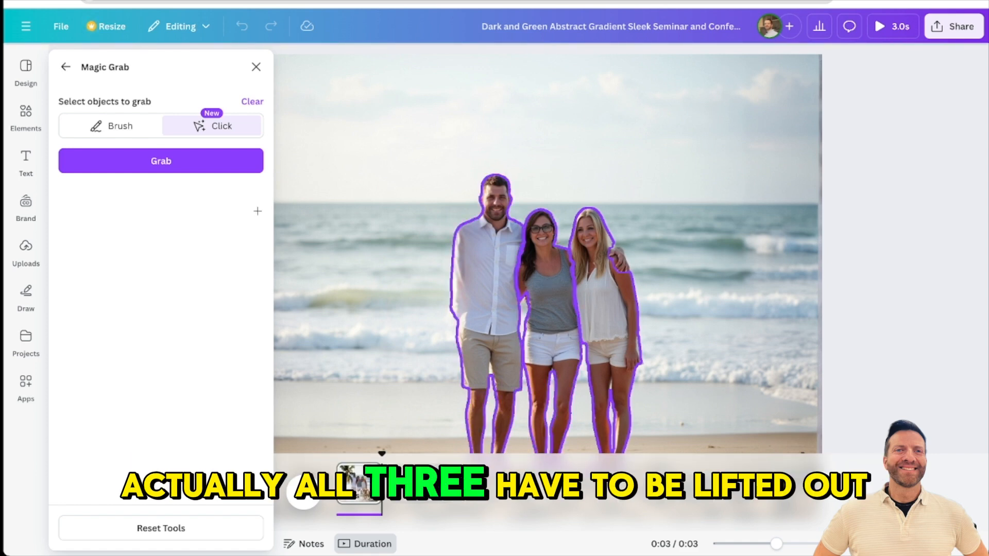
left_click(191, 168)
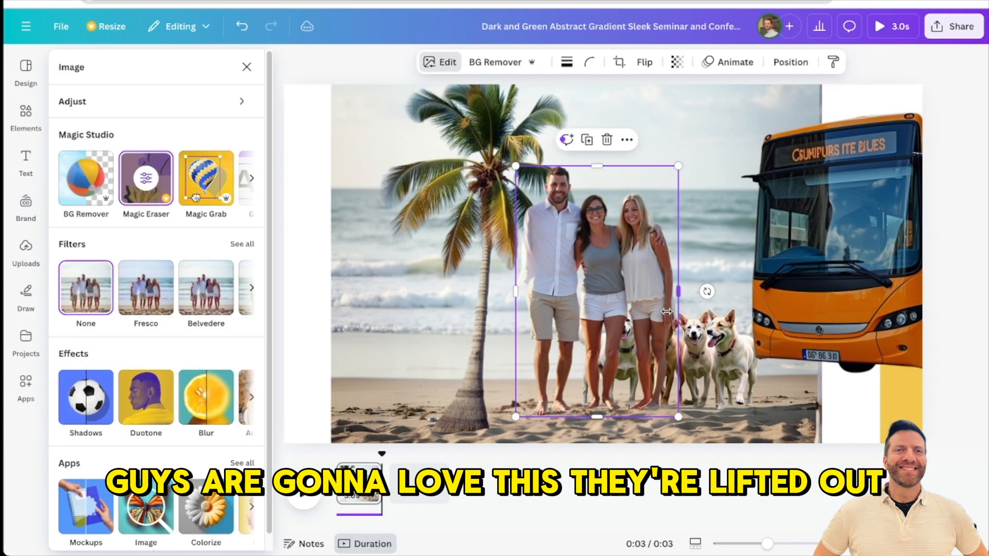
Bring the dogs to the front layer and nudge them down and left before the people.
left_click(715, 356)
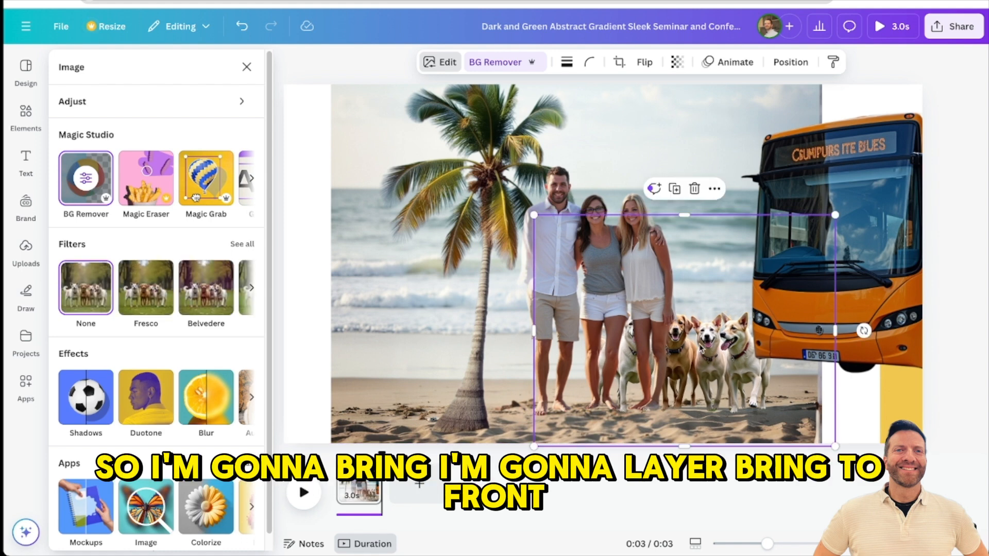
right_click(702, 344)
mouse_move(741, 289)
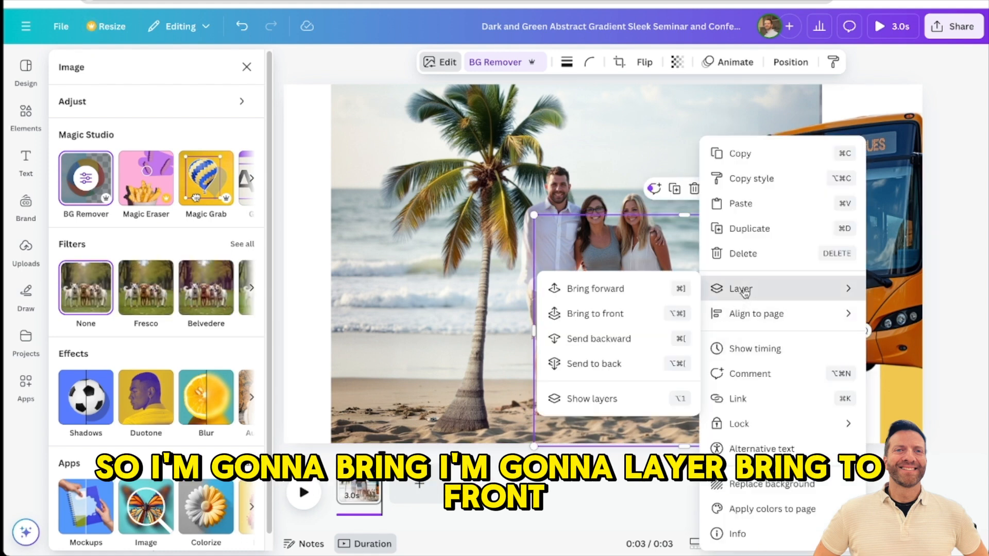
left_click(618, 315)
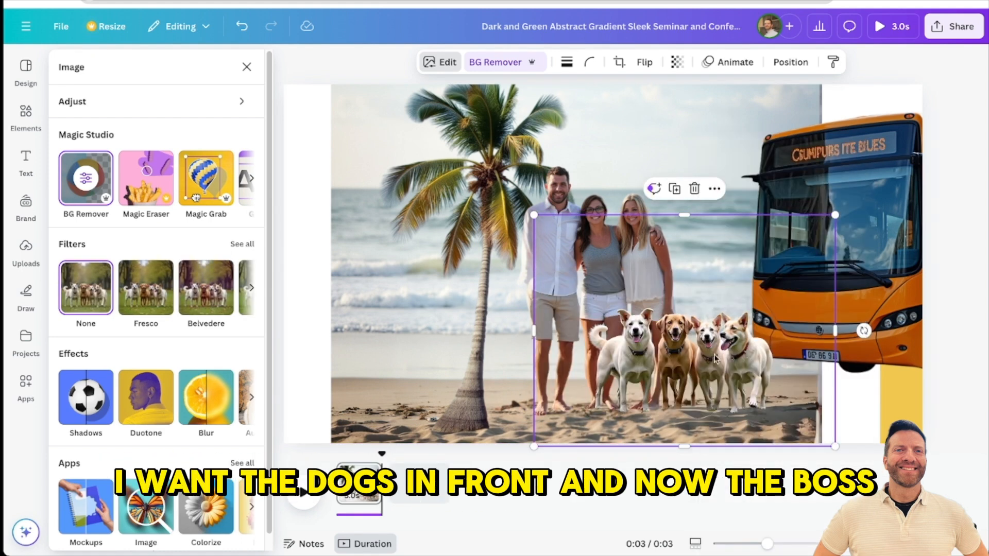
left_click_drag(715, 359, 702, 366)
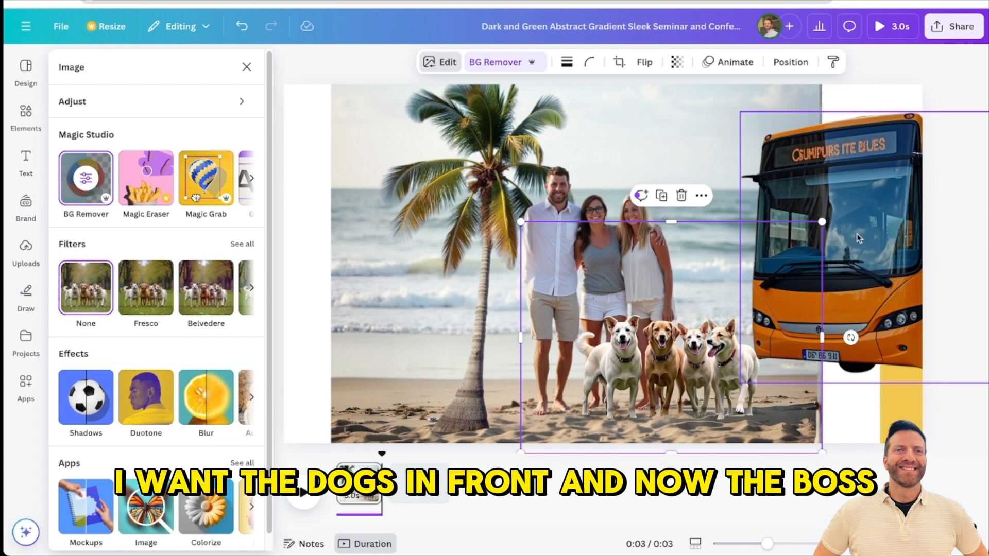
Place the bus behind the people and dogs, resized to reach from beside the palm trunk to the beach photo's right edge.
left_click_drag(766, 231, 586, 233)
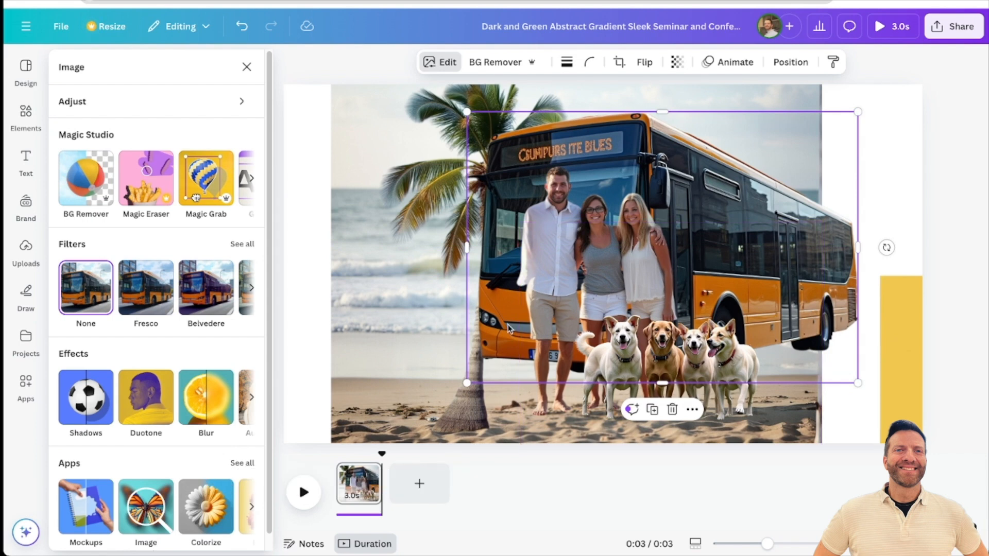
left_click_drag(729, 246, 718, 246)
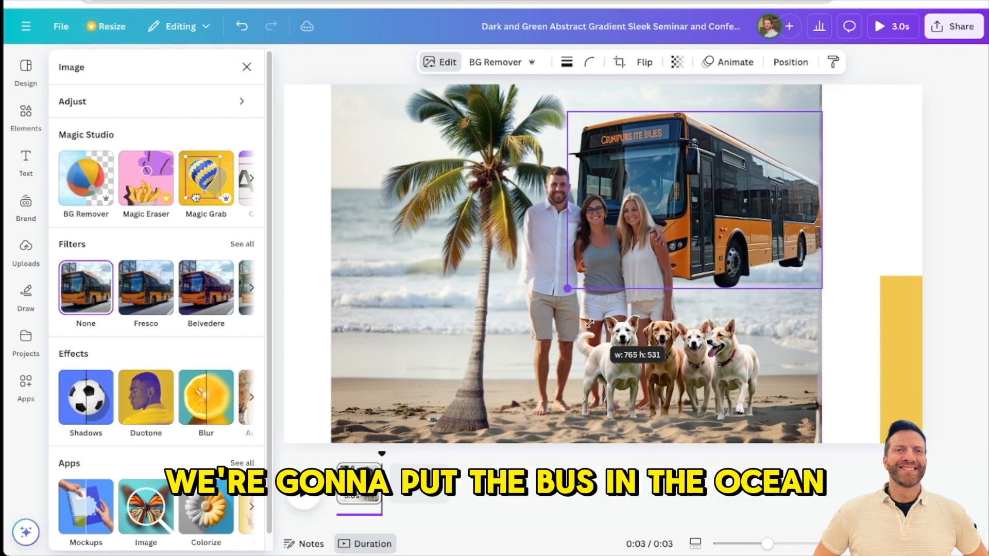
left_click_drag(606, 320, 619, 308)
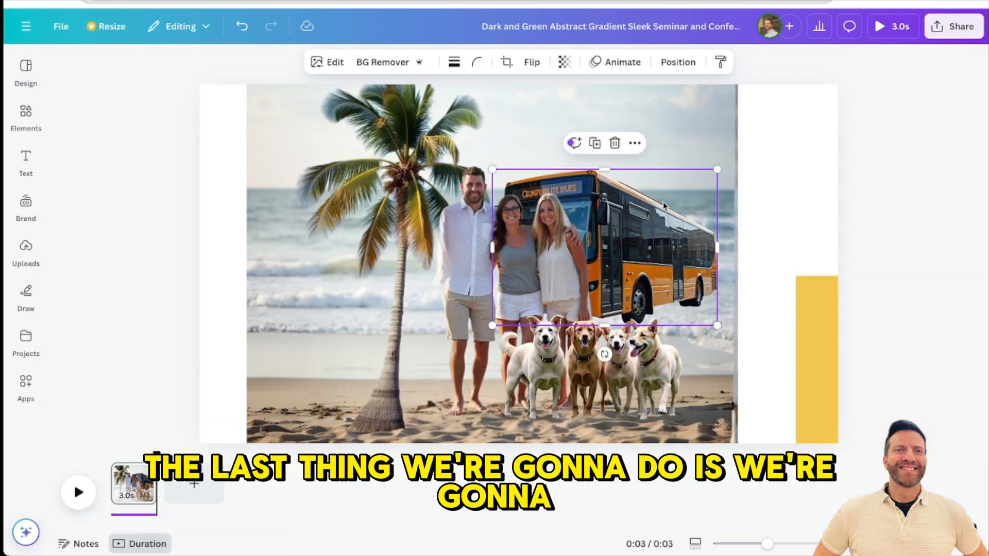
left_click_drag(651, 206, 674, 199)
left_click_drag(695, 261, 683, 270)
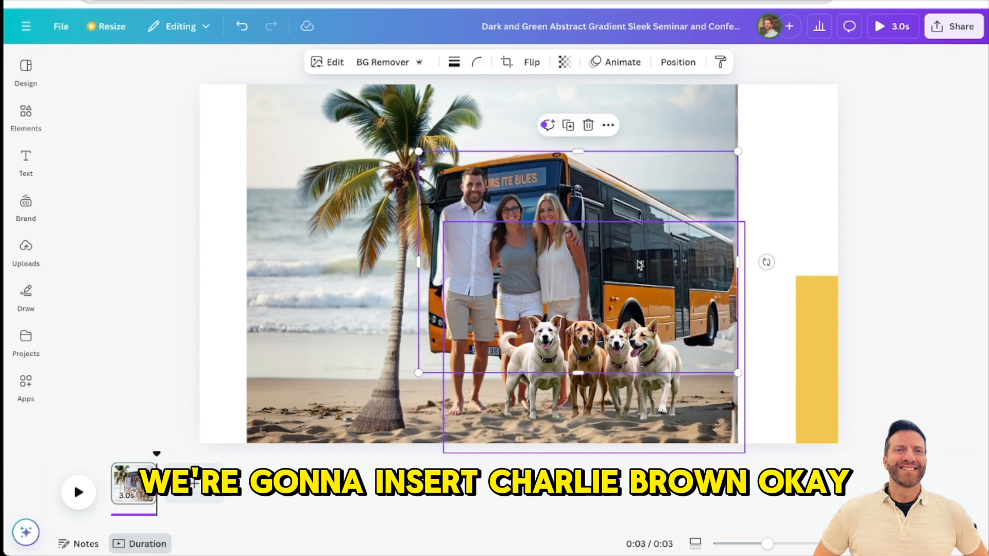
Move the yellow cartoon picture onto the beach photo's left edge, behind the palm tree.
left_click(802, 325)
left_click_drag(750, 309, 258, 240)
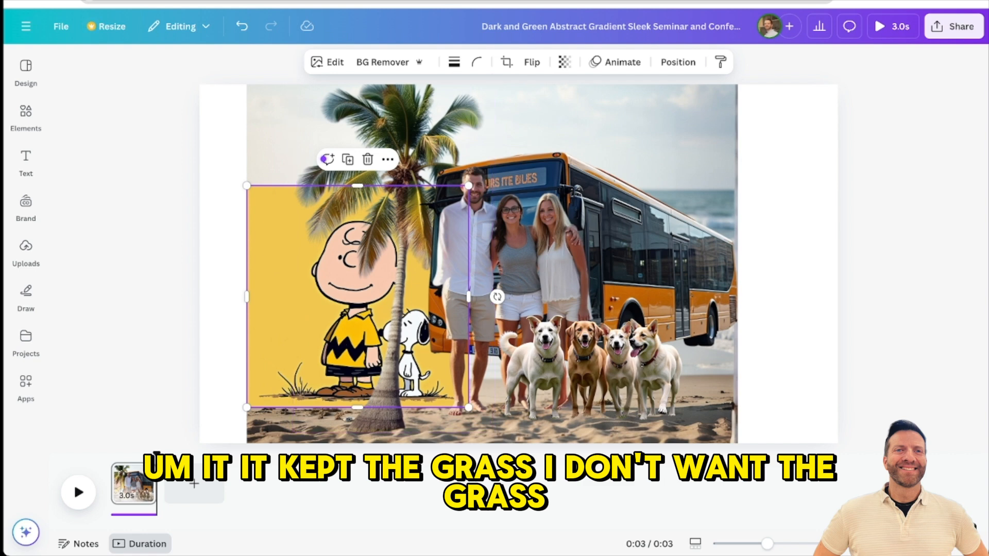
Extract only Charlie Brown from the yellow cartoon picture with Magic Grab, brushing over his head and body.
left_click(404, 289)
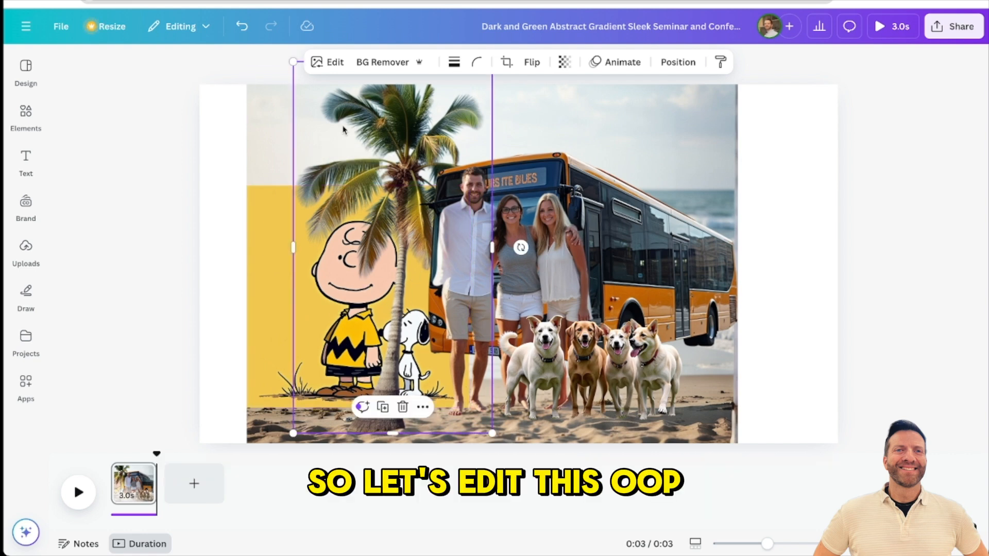
left_click(266, 247)
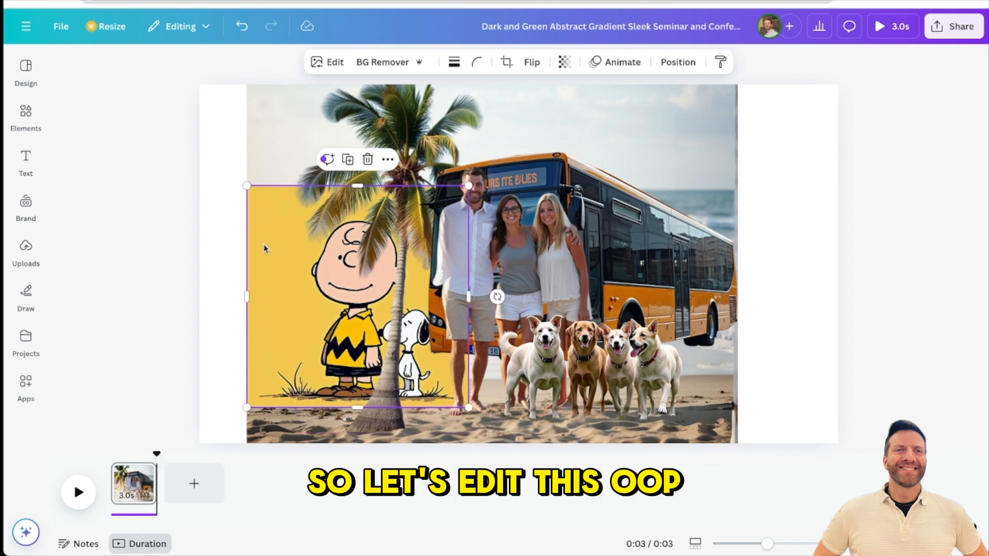
left_click(334, 63)
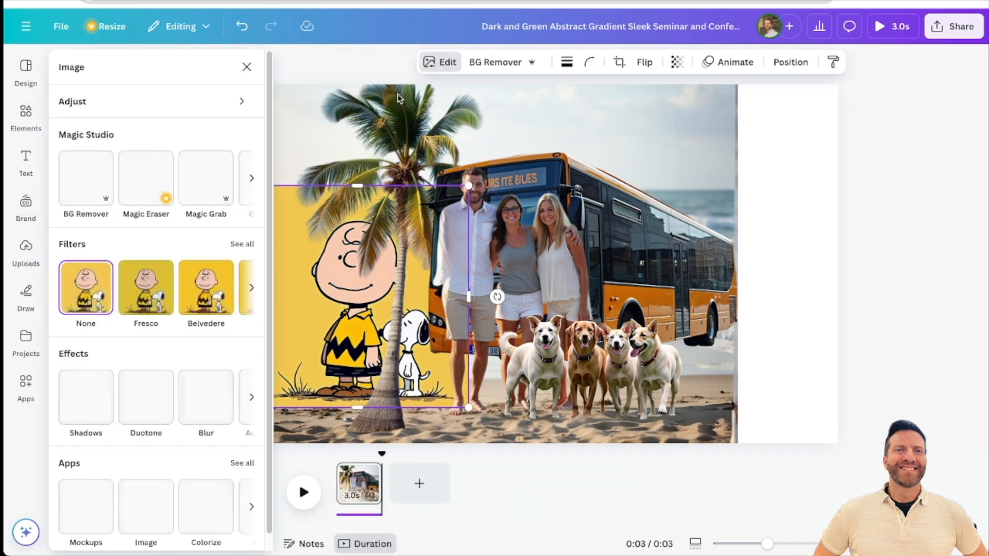
left_click(212, 180)
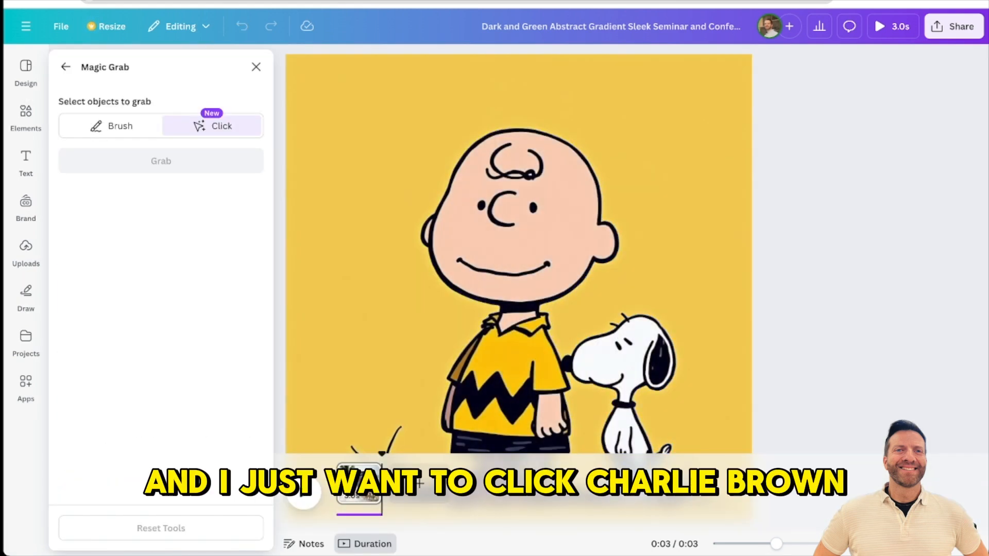
left_click(528, 194)
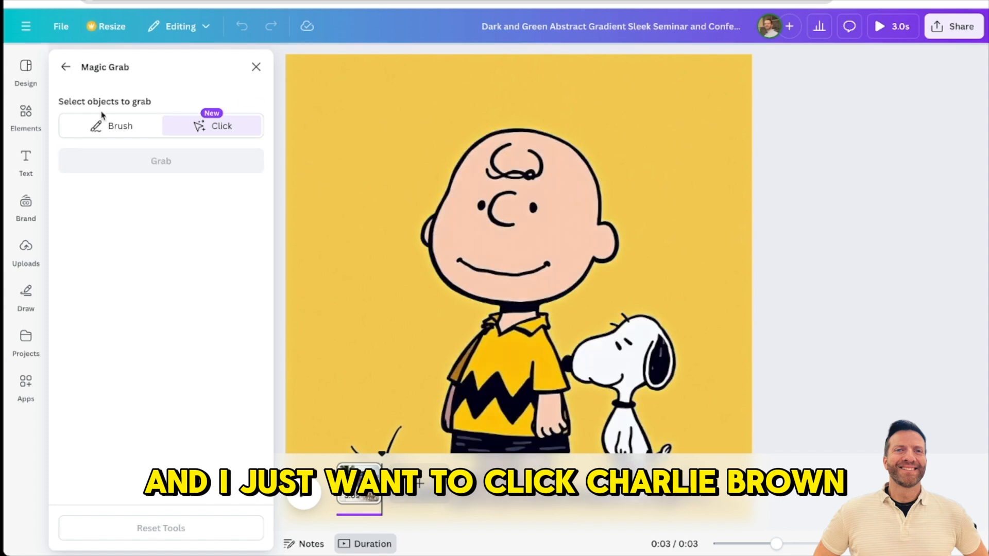
left_click(106, 126)
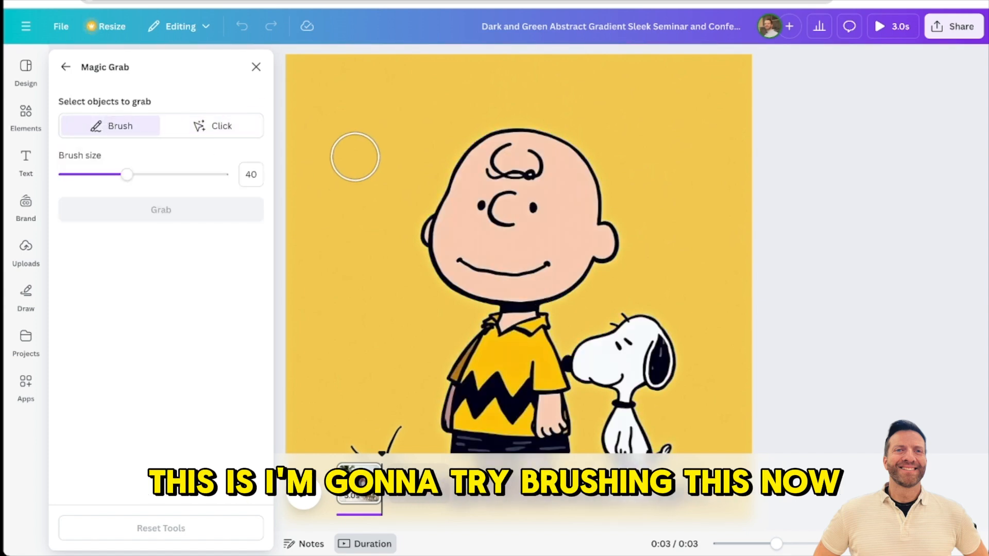
mouse_move(467, 286)
left_mouse_down()
mouse_move(440, 240)
mouse_move(507, 146)
mouse_move(486, 241)
mouse_move(598, 186)
mouse_move(565, 188)
mouse_move(530, 438)
mouse_move(480, 353)
mouse_move(509, 168)
left_mouse_up()
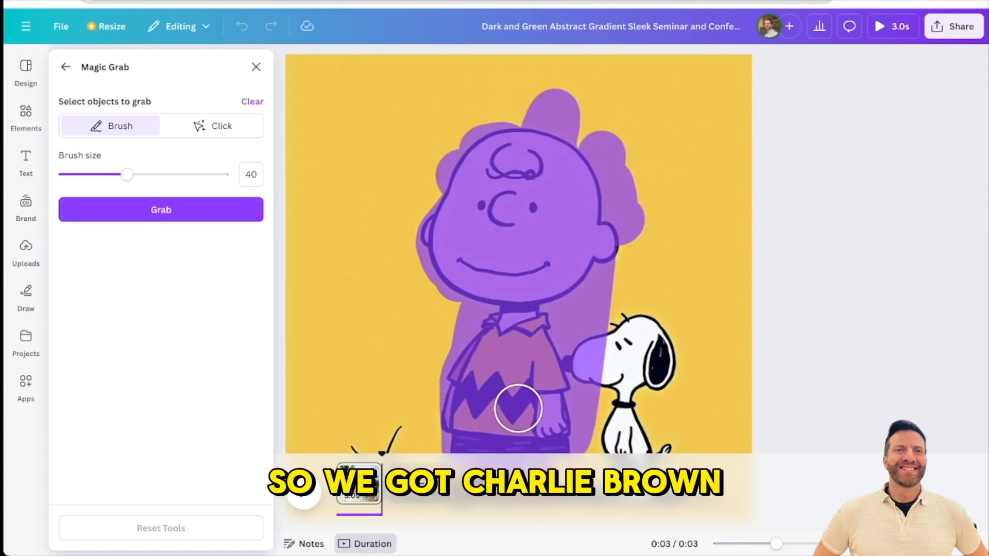
left_click(179, 209)
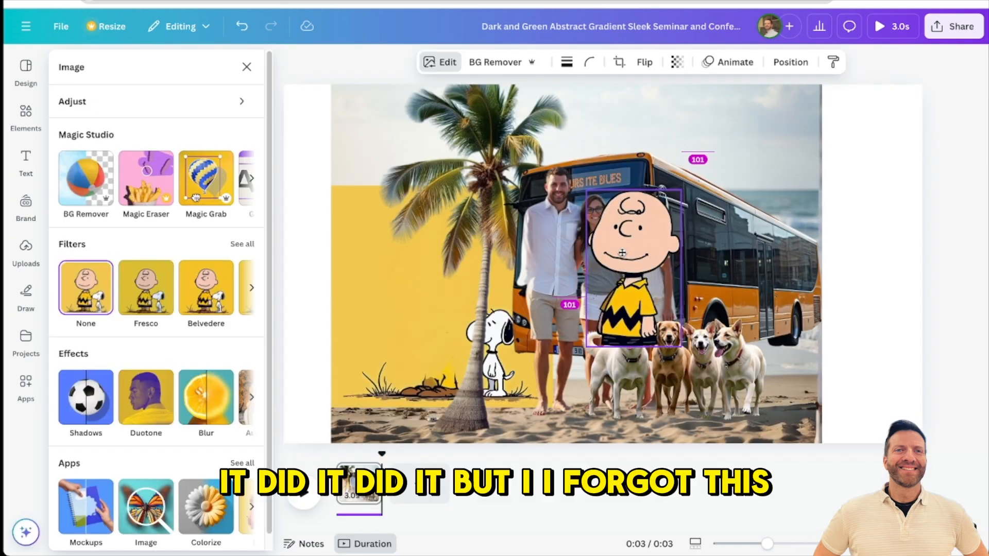
Place the extracted Charlie Brown in the beach photo's lower-left corner beside the palm trunk and delete the leftover yellow picture.
left_click_drag(623, 253, 772, 348)
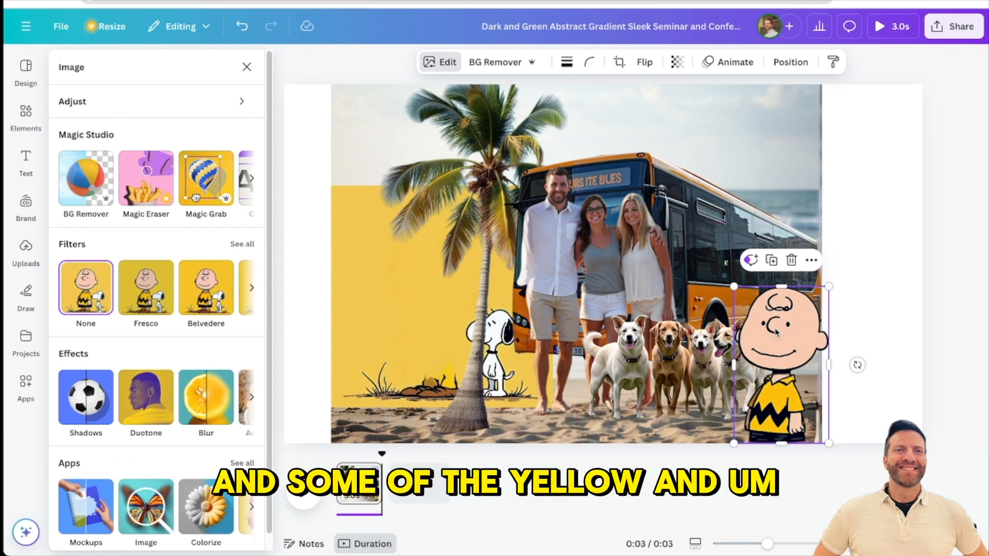
left_click_drag(778, 334, 390, 339)
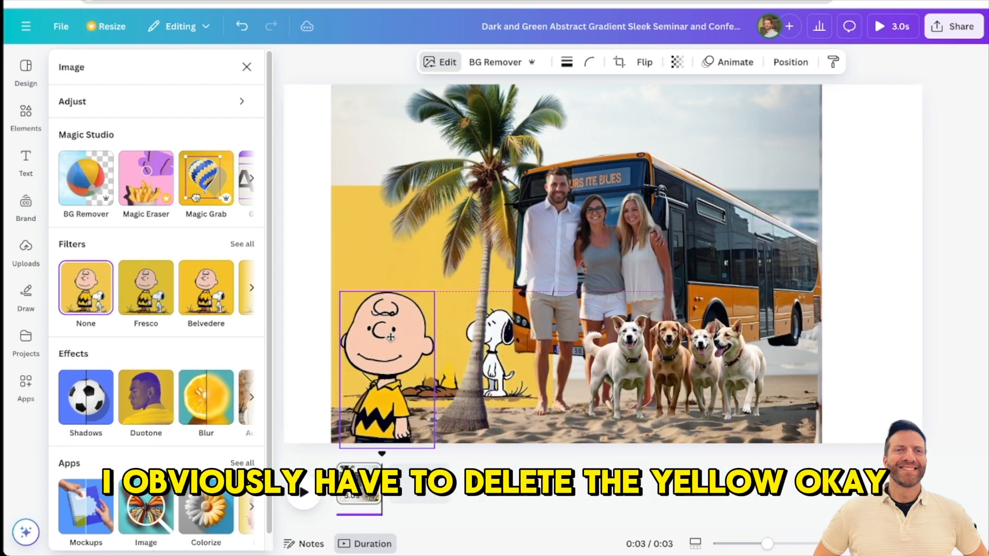
left_click(350, 238)
key("Delete")
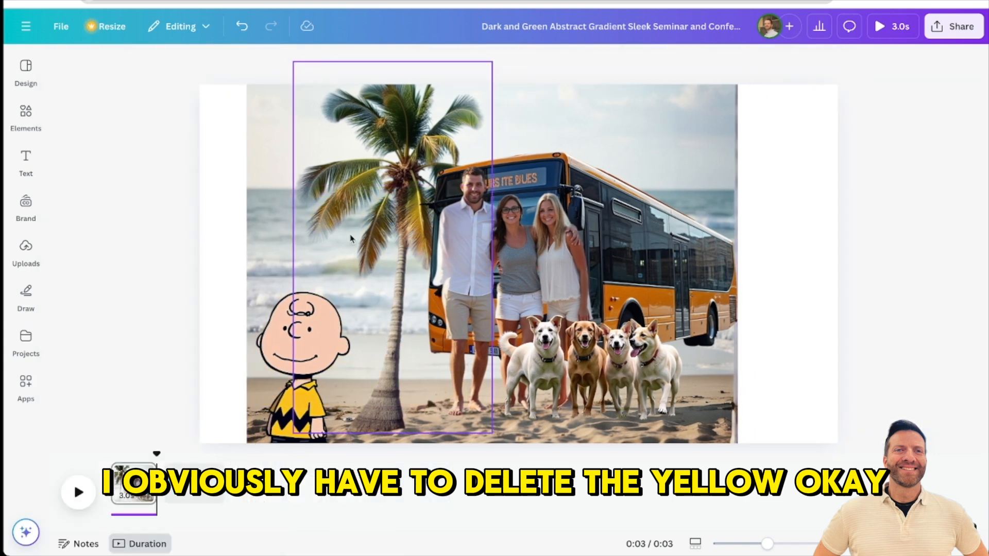